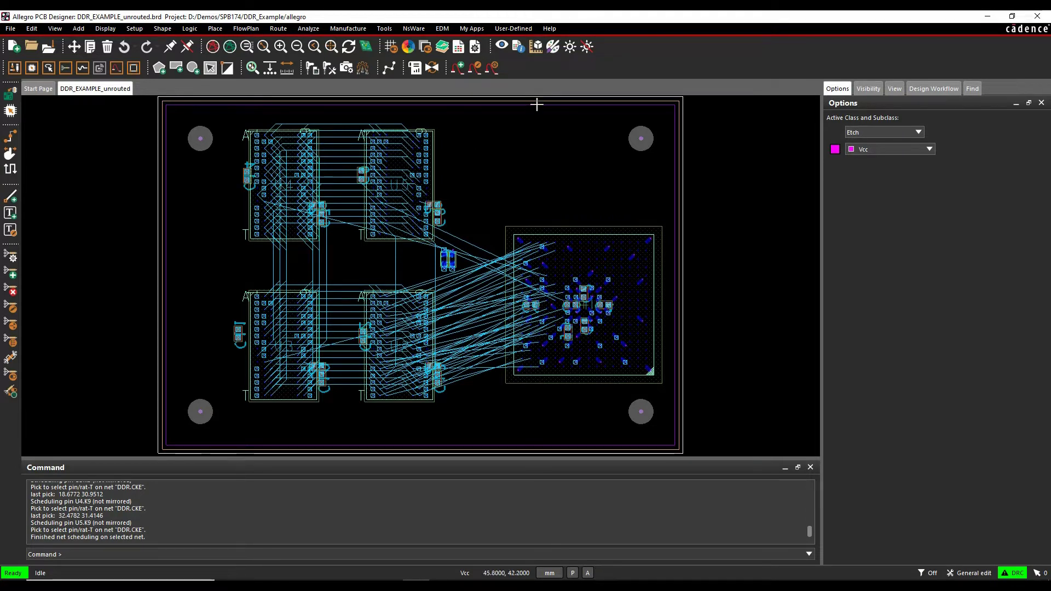
Open the Setup menu of the DDR_EXAMPLE_unrouted board to reach its constraint tools.
left_click(135, 28)
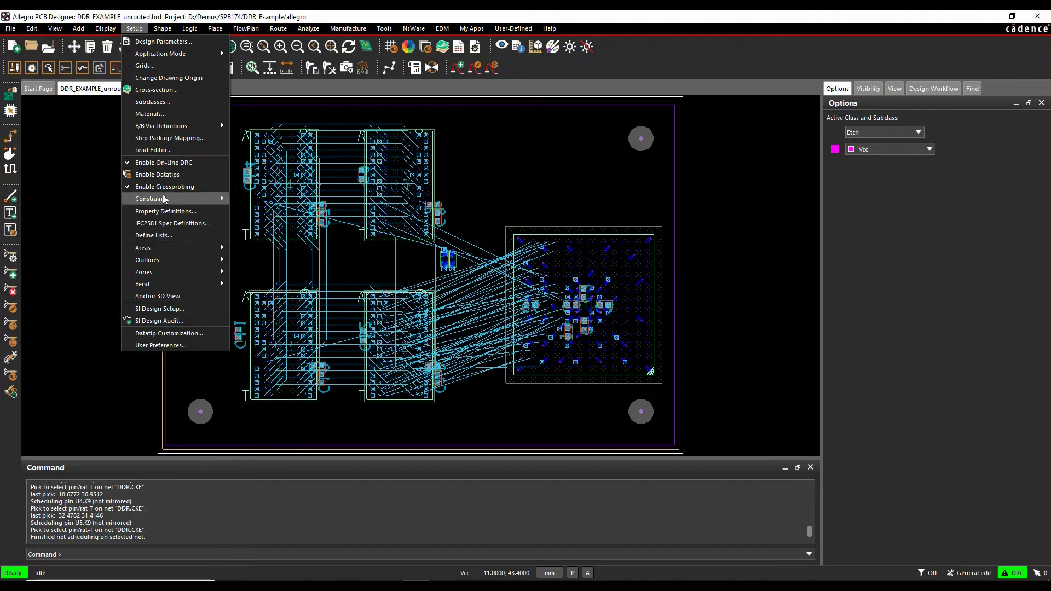
Launch Constraint Manager and inspect DDR.CKE's User Defined schedule and actual topology cells.
mouse_move(166, 199)
left_click(274, 331)
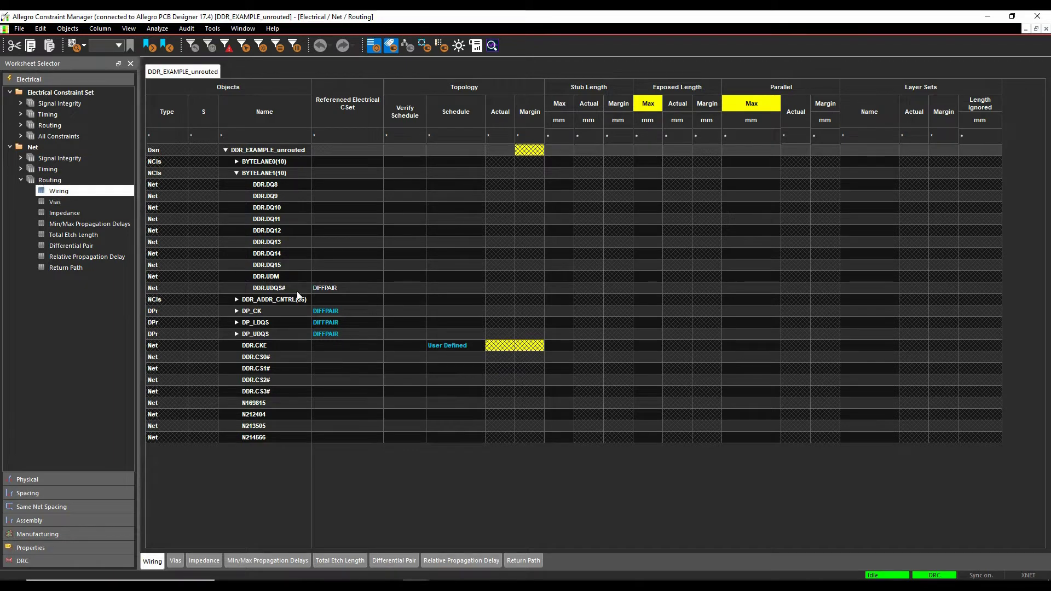
left_click(298, 348)
left_click(454, 349)
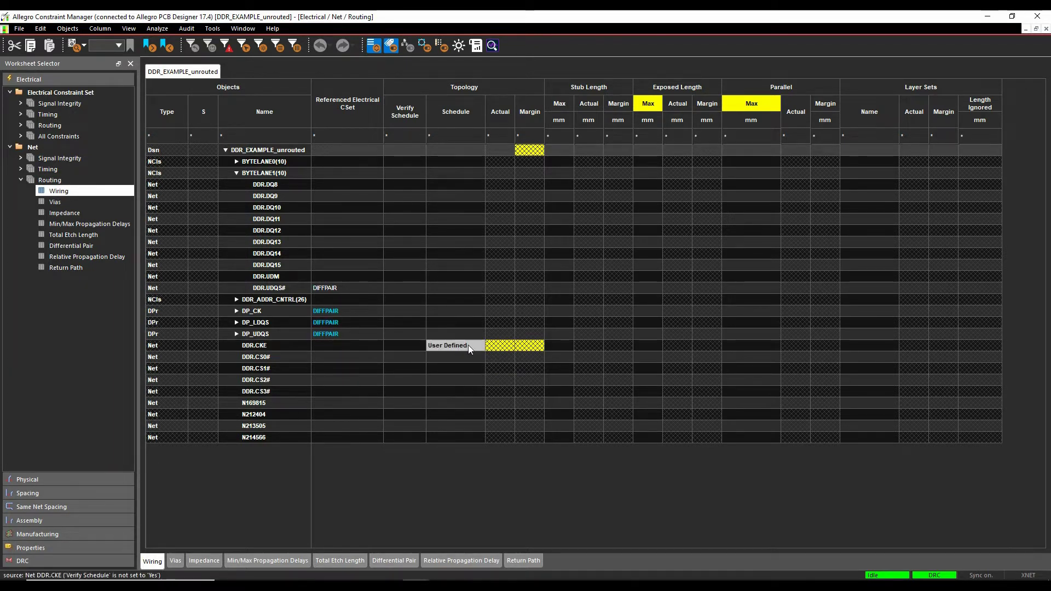
left_click(492, 348)
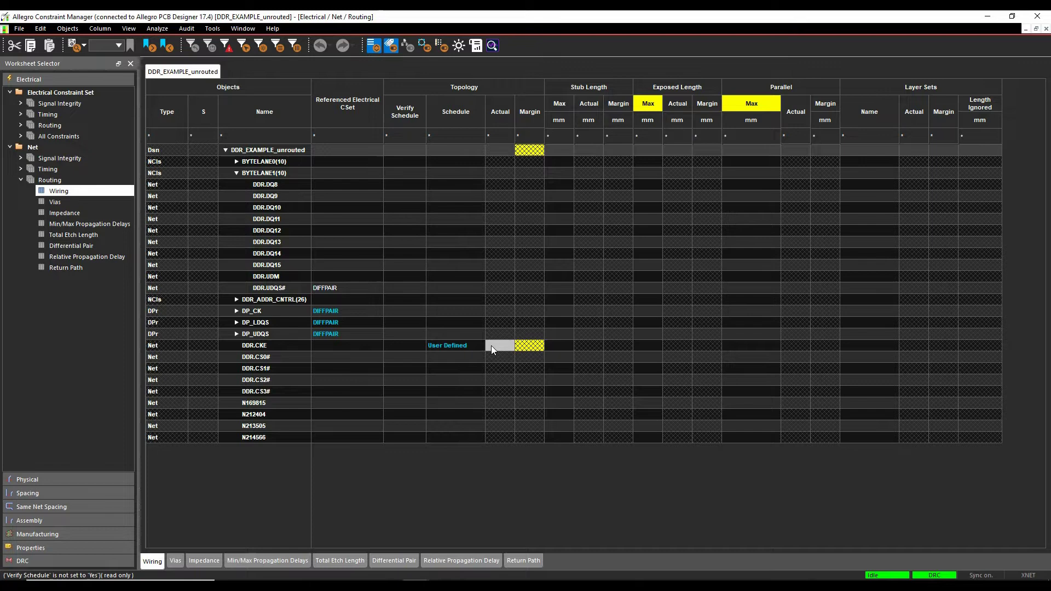
Check DDR.CS1#'s stub length, view Relative Propagation Delay, then return to the Wiring worksheet.
left_click(546, 370)
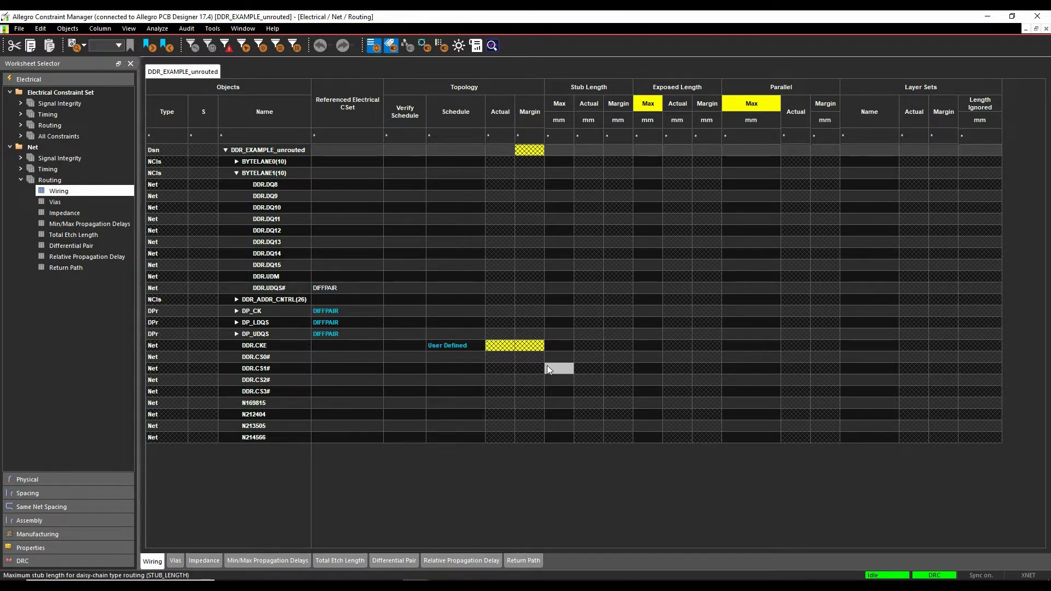
left_click(76, 257)
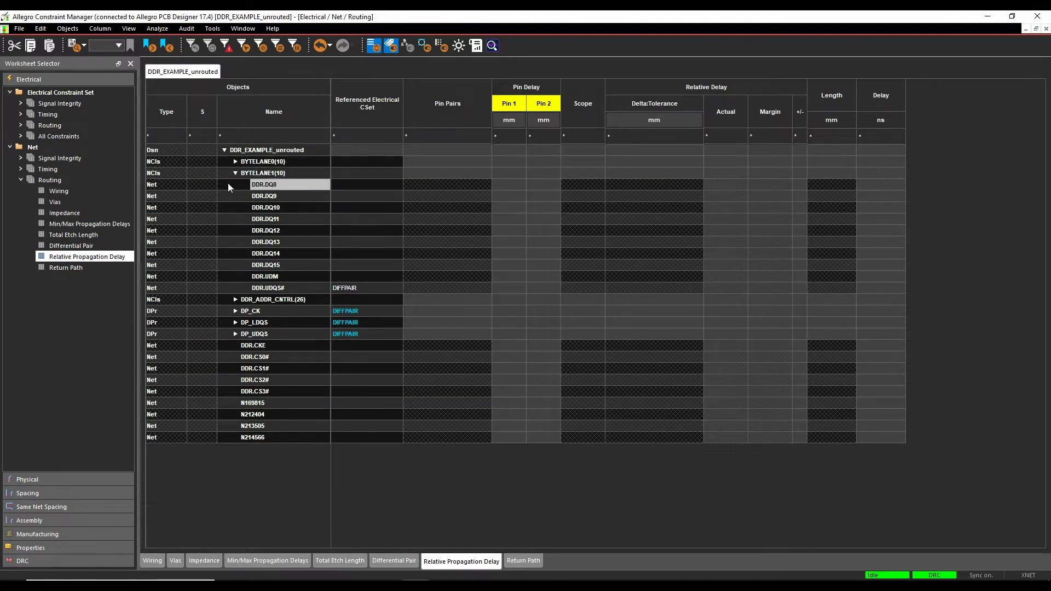
left_click(66, 191)
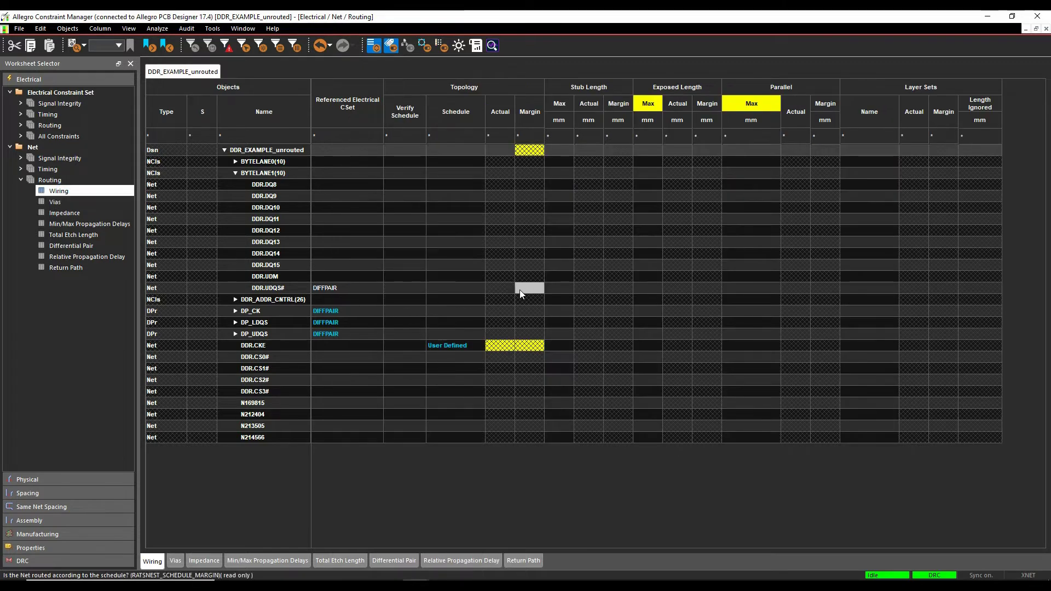
Extract the DDR.CKE net into SigXplorer using the Allegro PCB High Speed Option product.
right_click(269, 344)
left_click(300, 547)
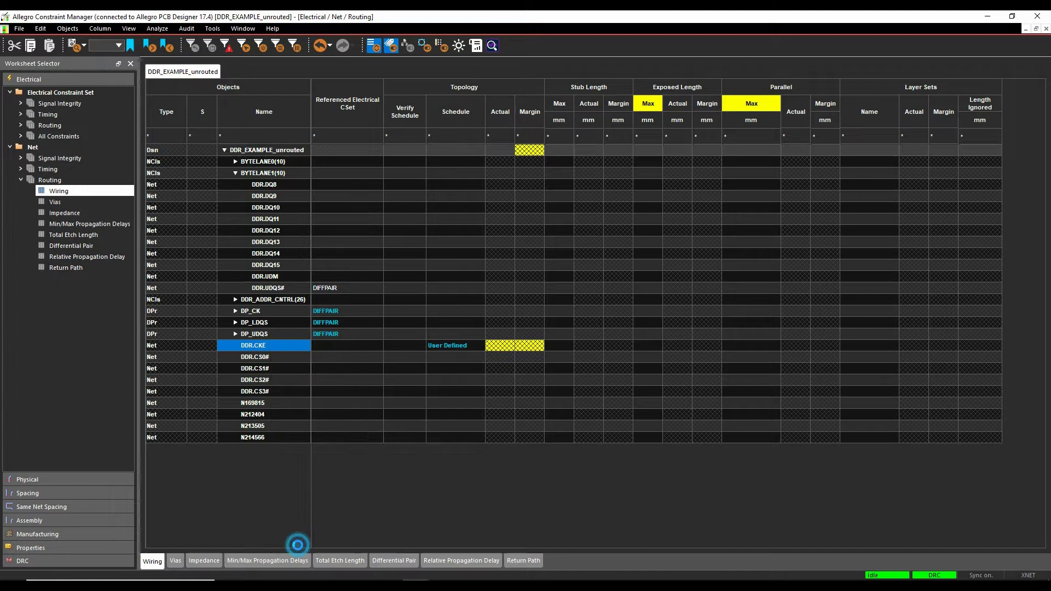
scroll(481, 269, "down", 3)
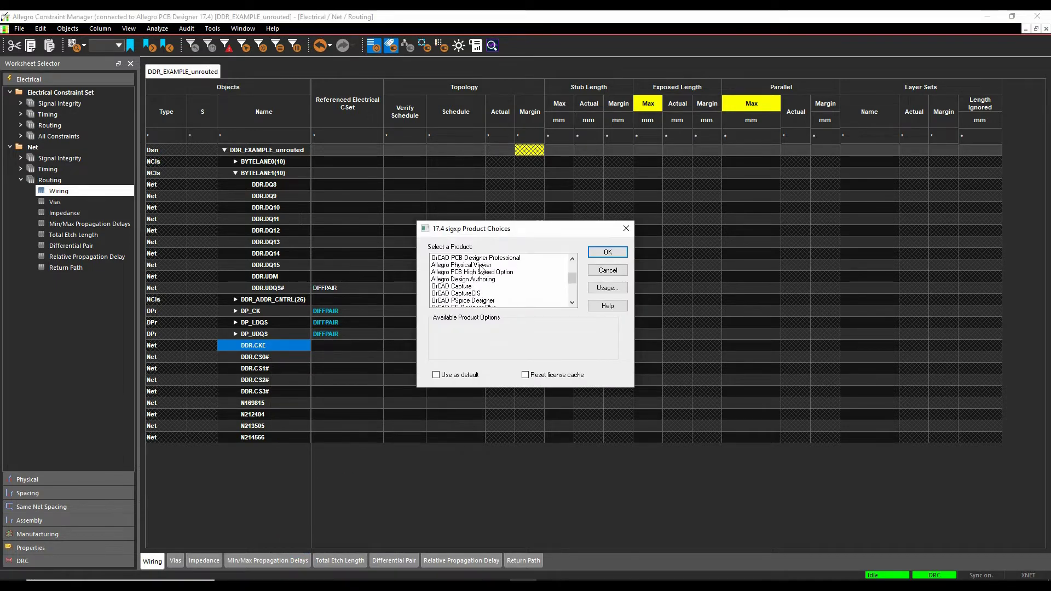
left_click(473, 272)
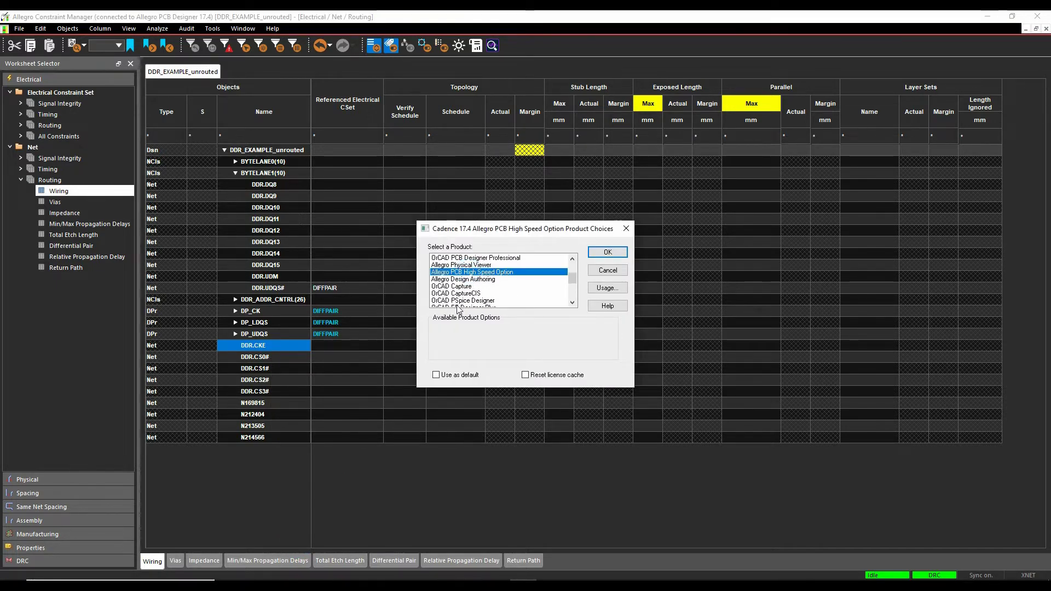
scroll(493, 279, "up", 2)
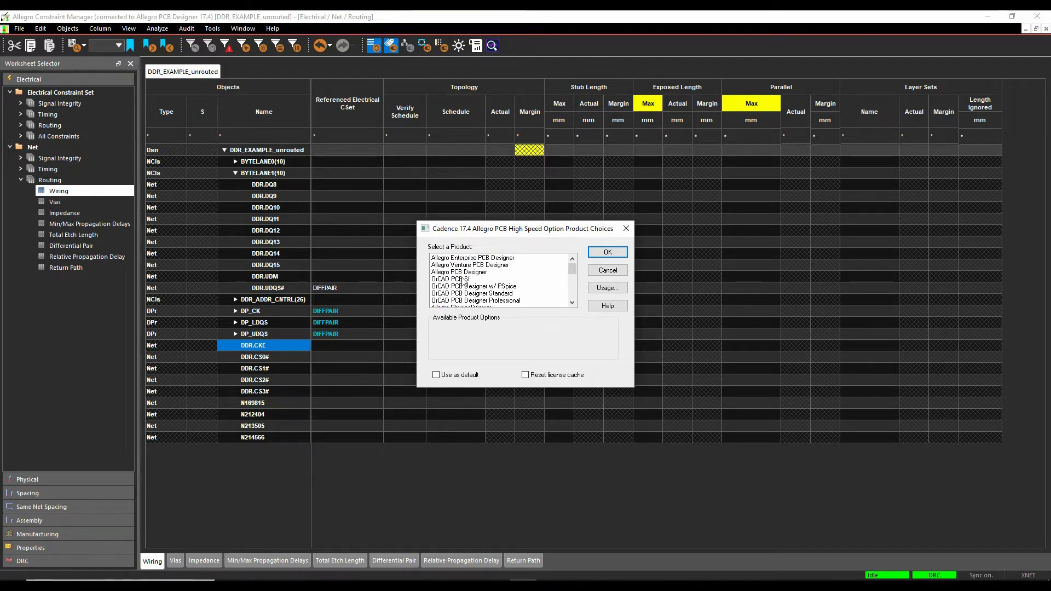
scroll(464, 281, "down", 3)
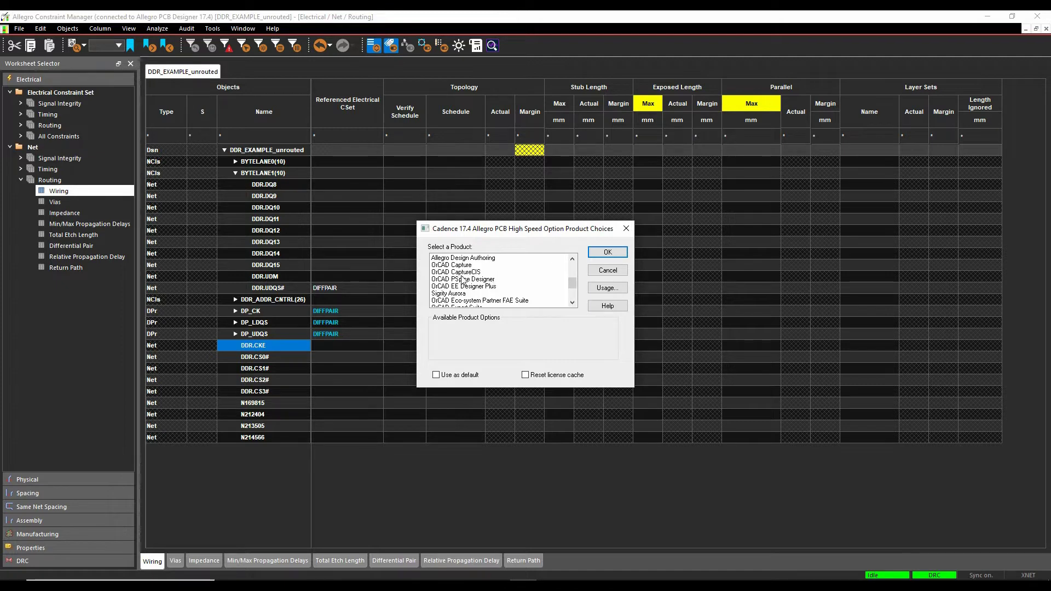
scroll(520, 295, "up", 3)
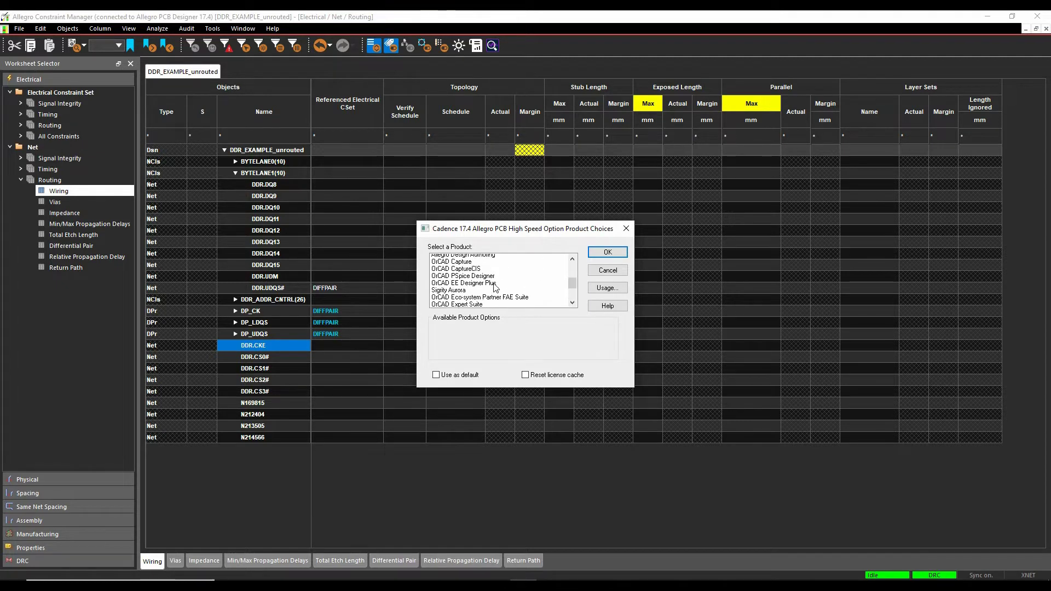
scroll(495, 287, "down", 1)
left_click(476, 297)
scroll(476, 297, "down", 1)
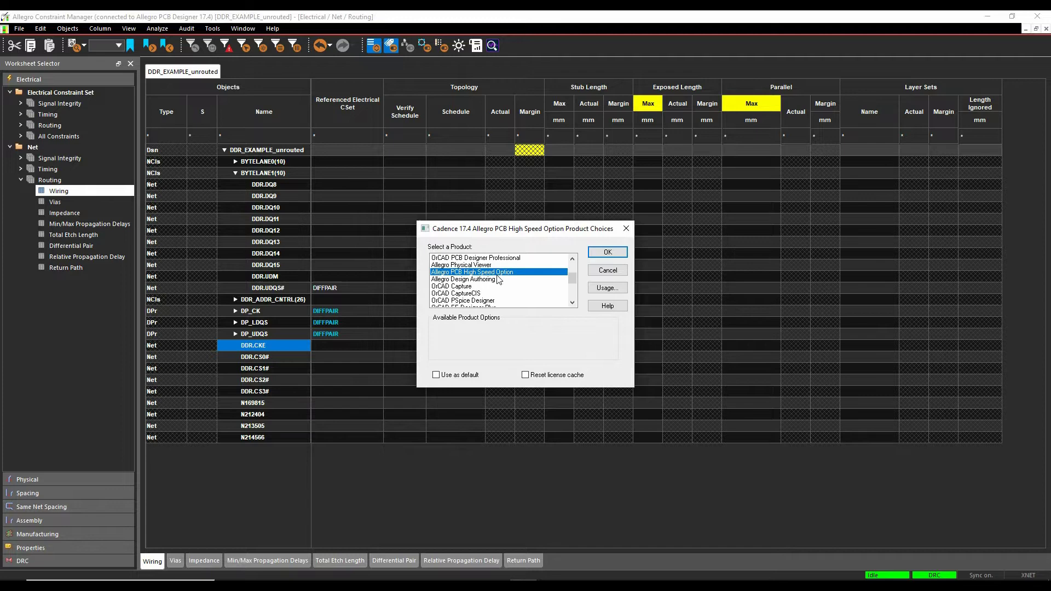
left_click(604, 253)
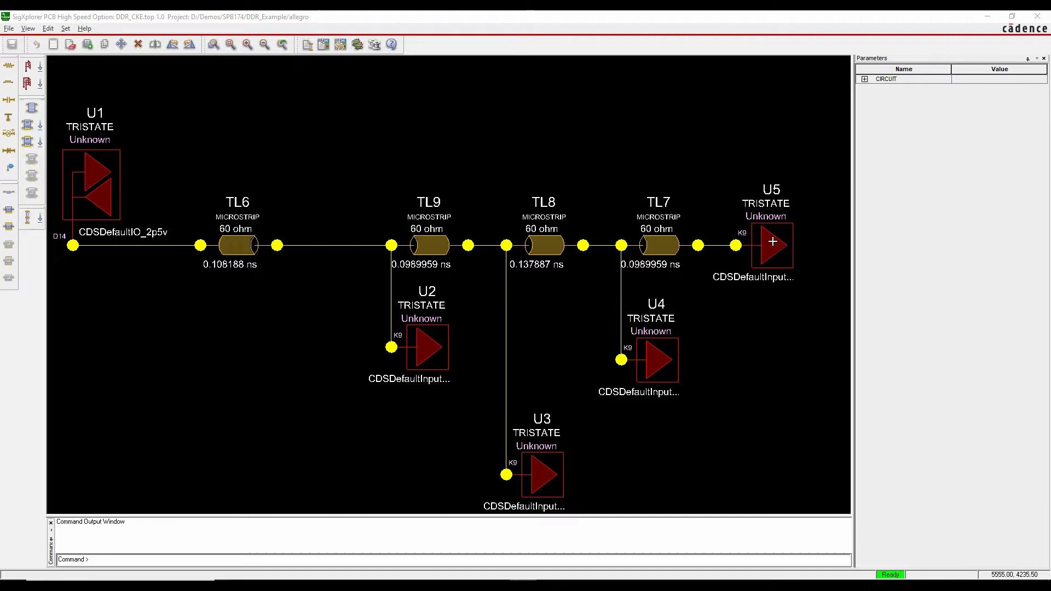
Open the DDR_CKE Set Topology Constraints dialog on its Wiring tab.
left_click(67, 29)
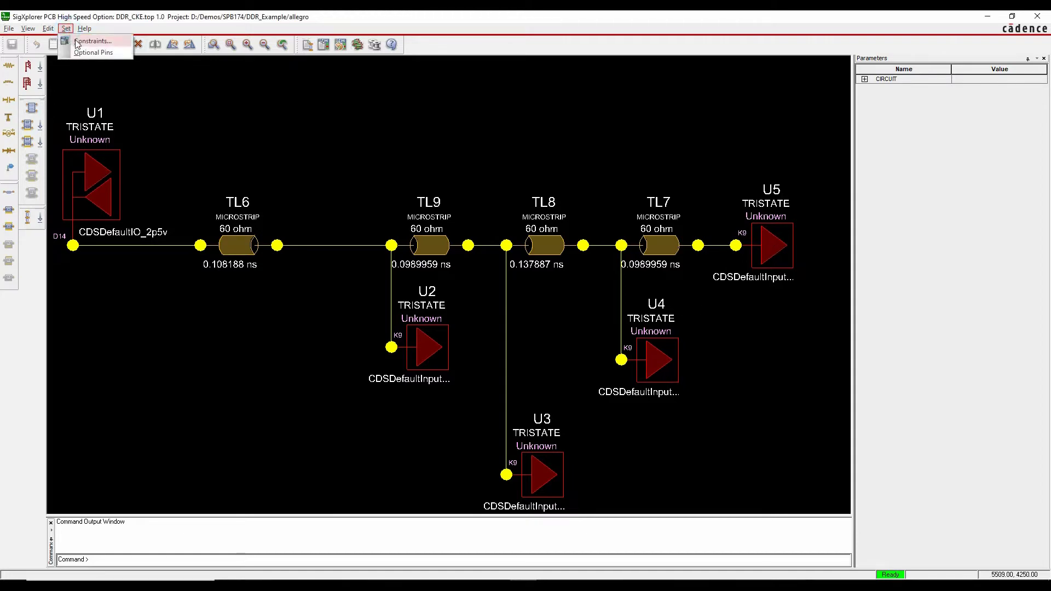
left_click(82, 38)
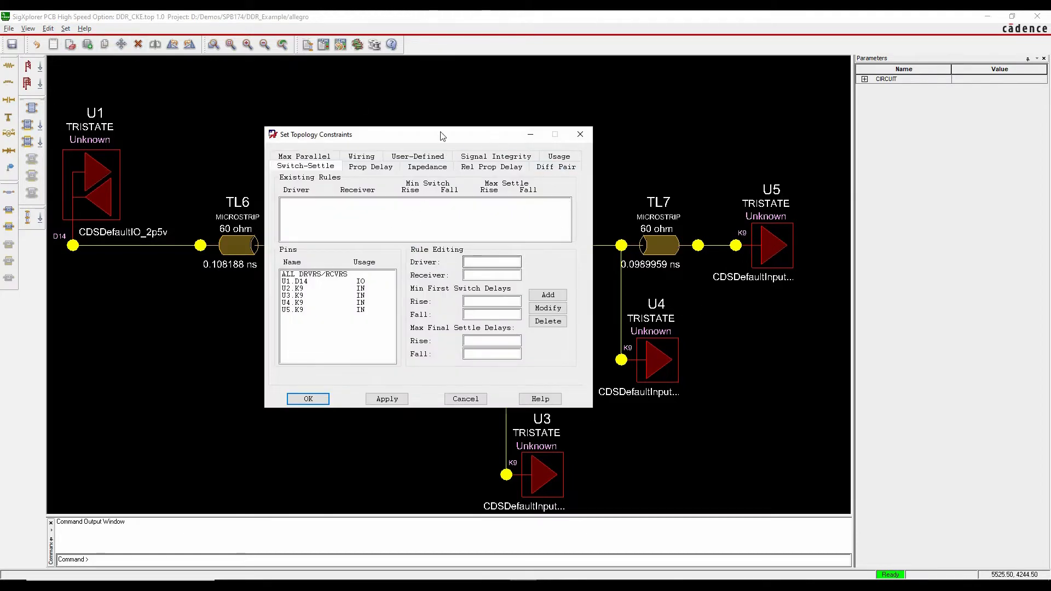
left_click(361, 157)
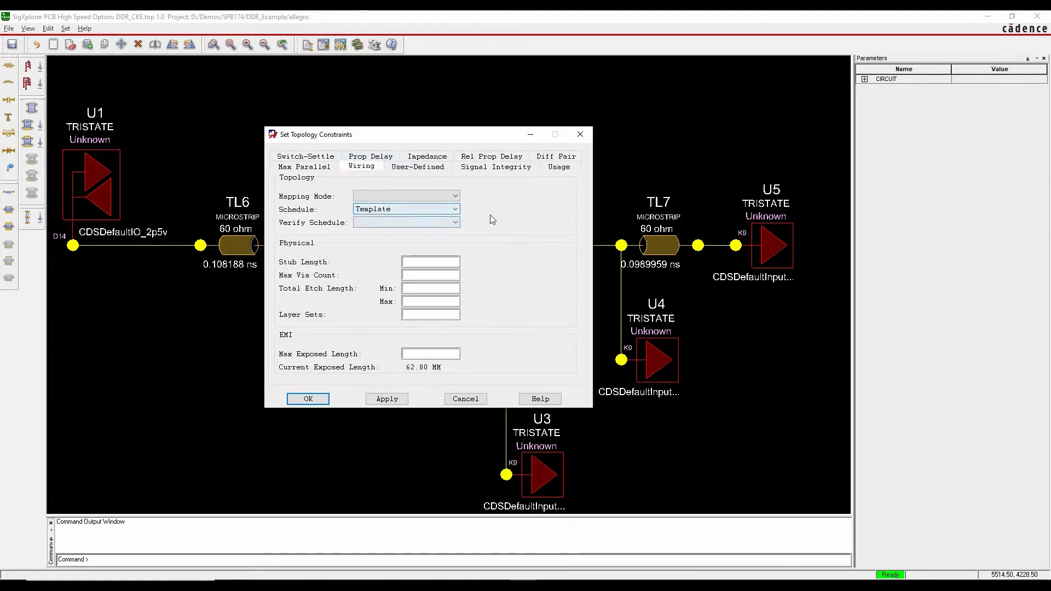
Set Verify Schedule to Yes and the stub length limit to 0.76 MM.
left_click(385, 221)
left_click(376, 233)
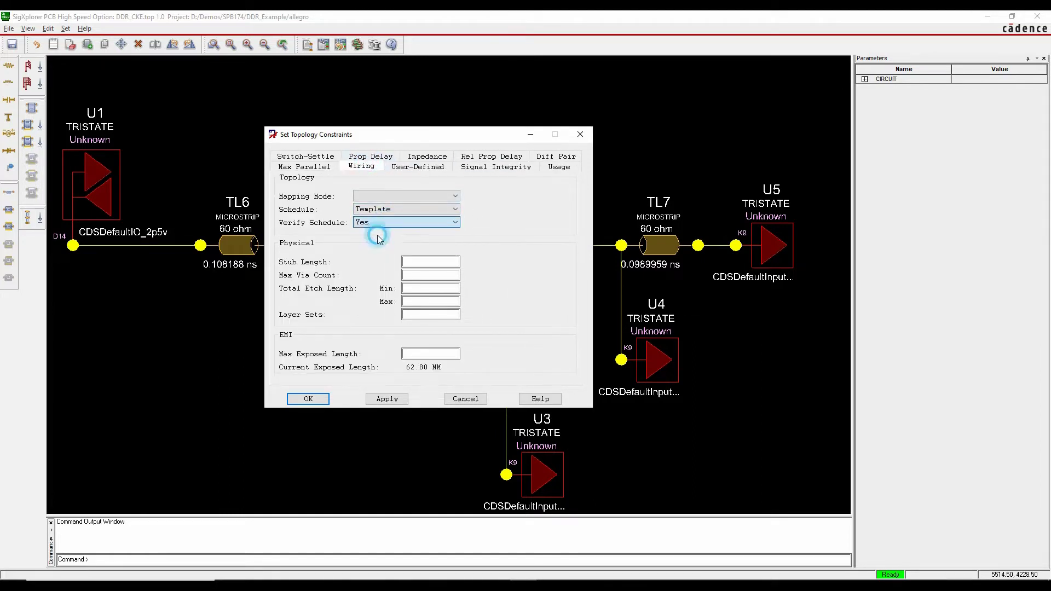
left_click(426, 262)
type("0")
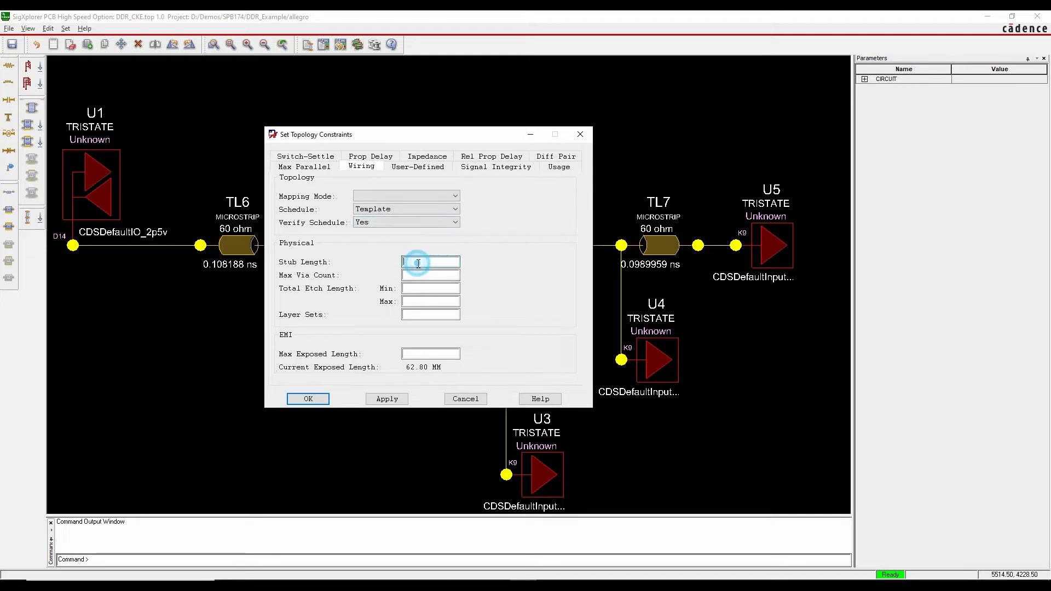
type(".25")
key("Tab")
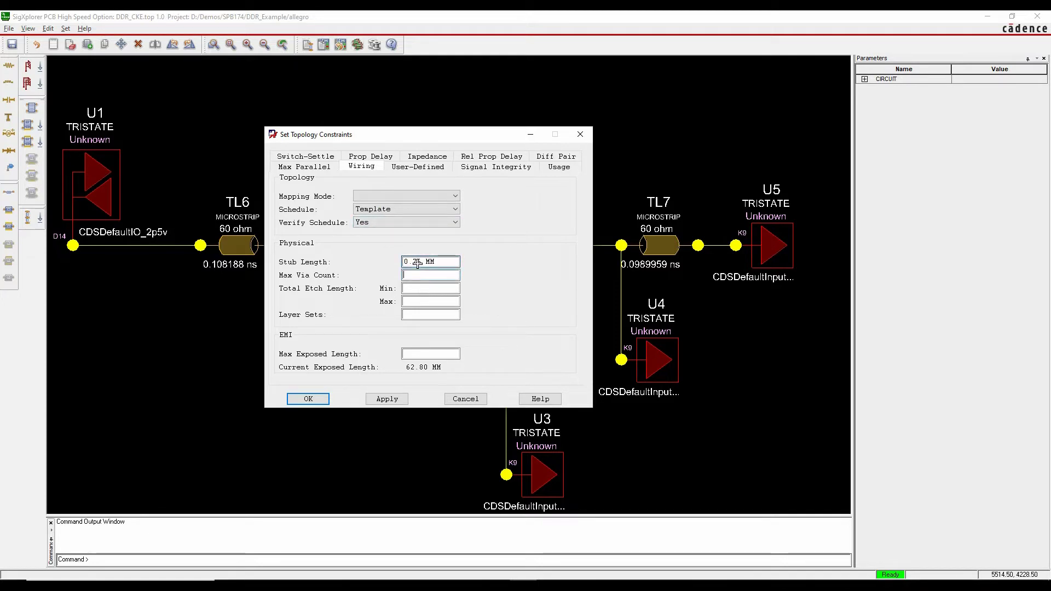
left_click(418, 290)
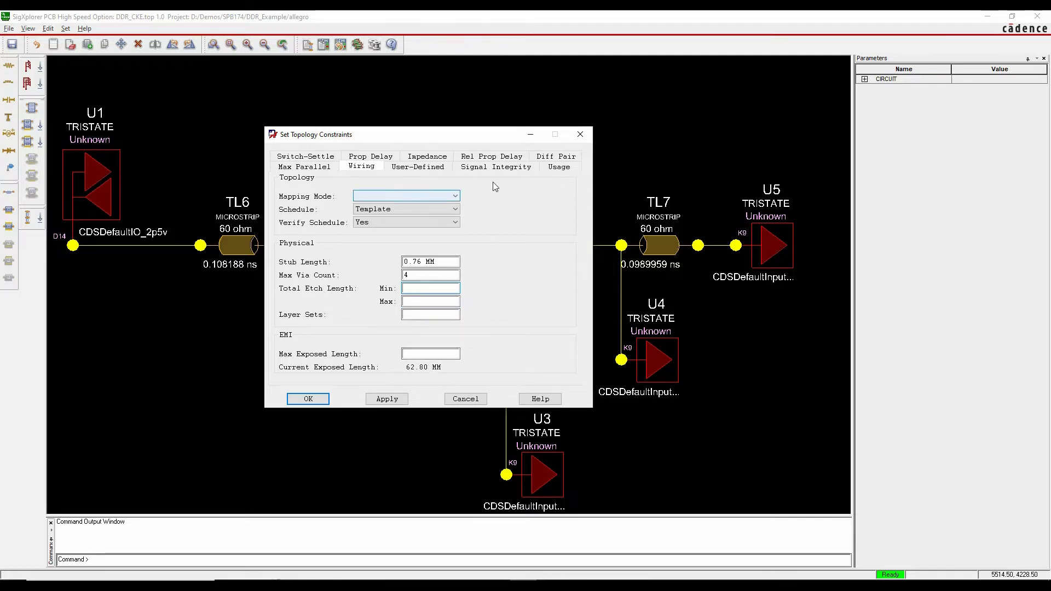
Add an ALL-to-ALL impedance rule with a 50 ohm target and a tolerance of 2.
left_click(497, 167)
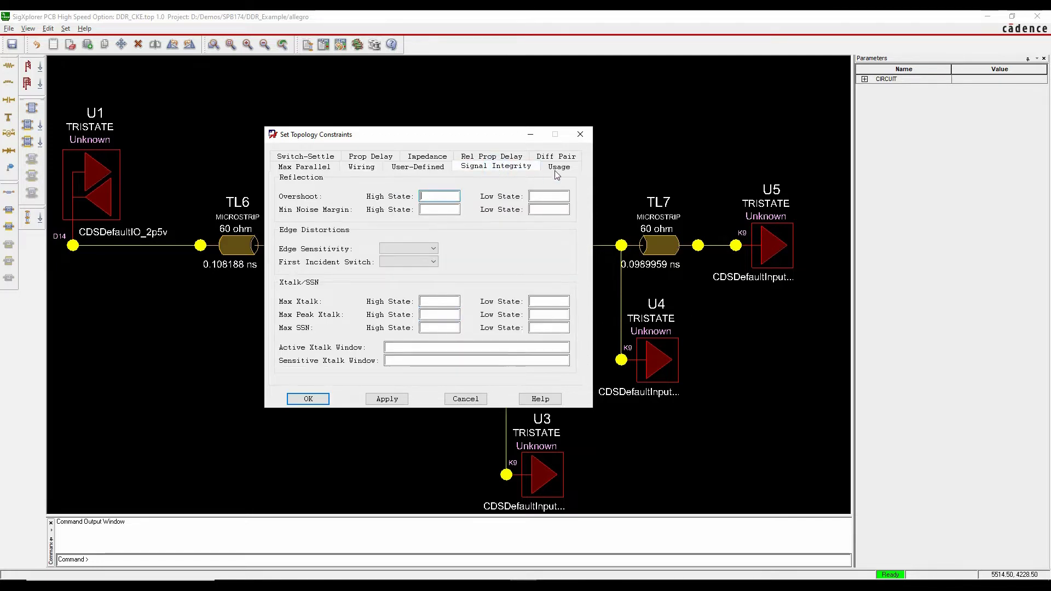
left_click(299, 158)
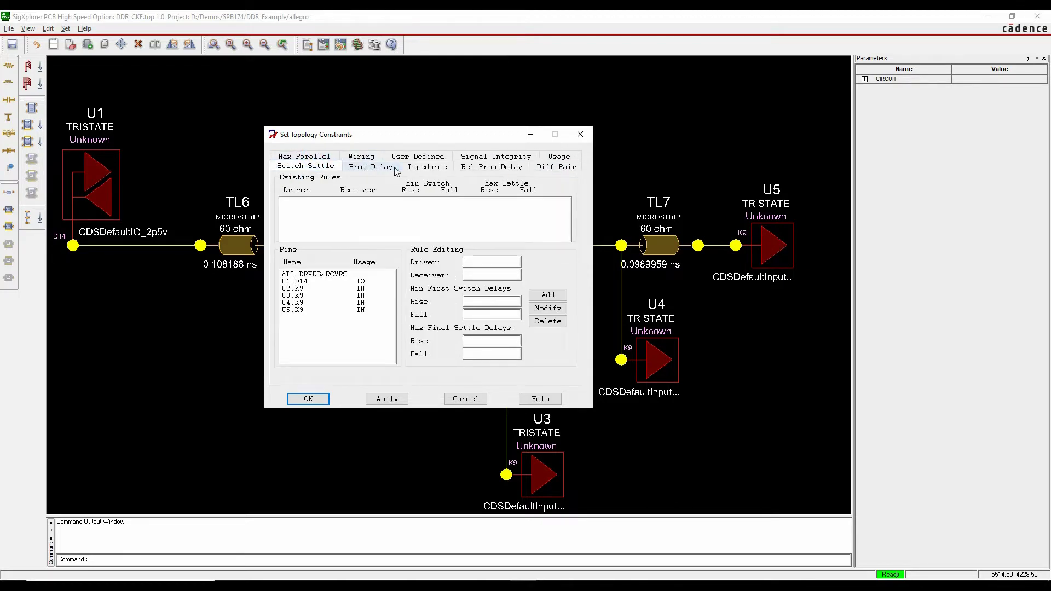
left_click(425, 170)
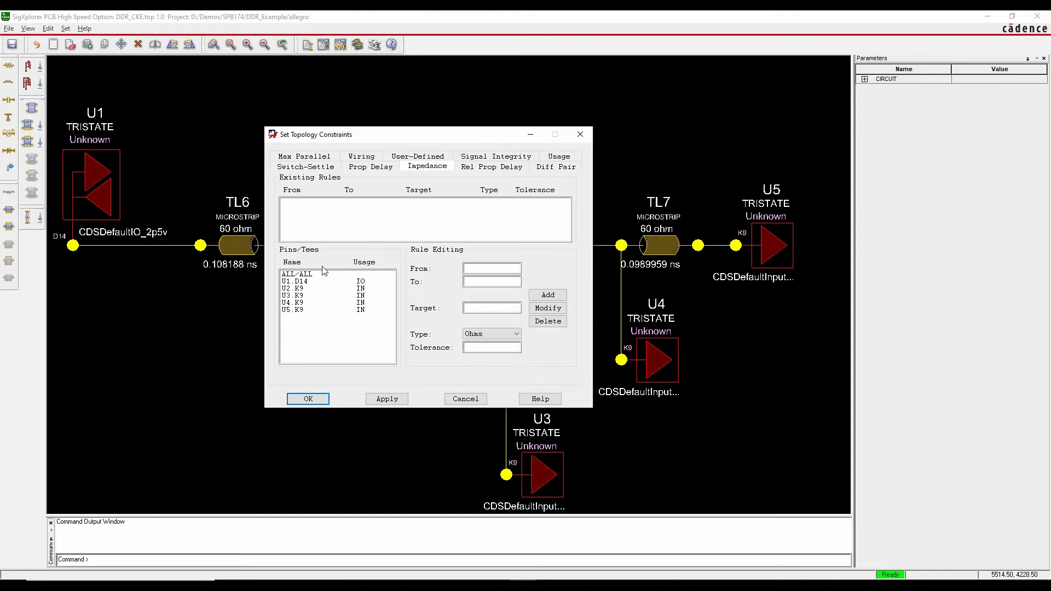
left_click(307, 277)
left_click(487, 308)
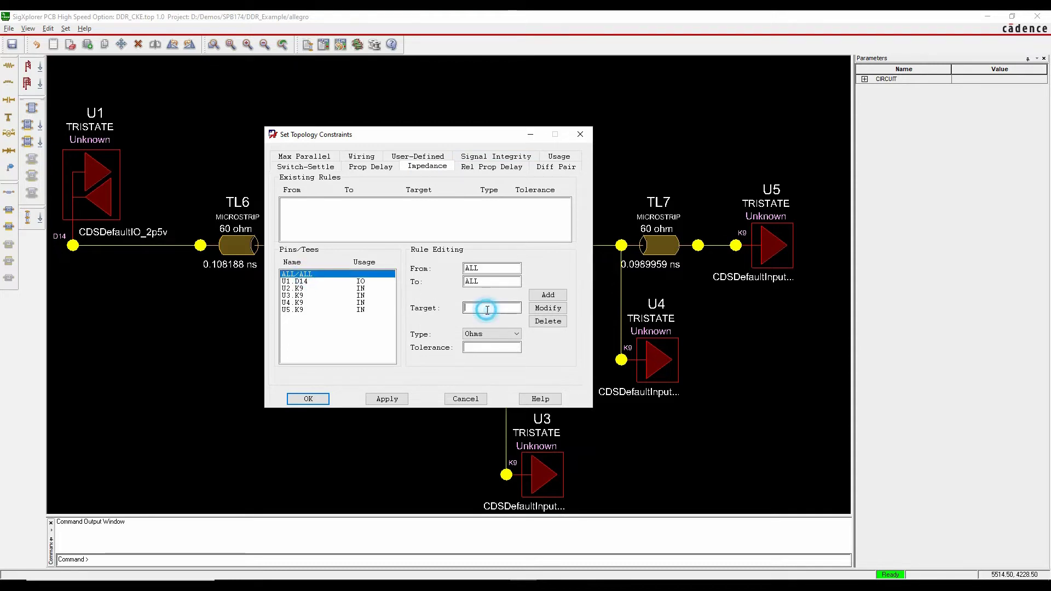
type("50 ohm")
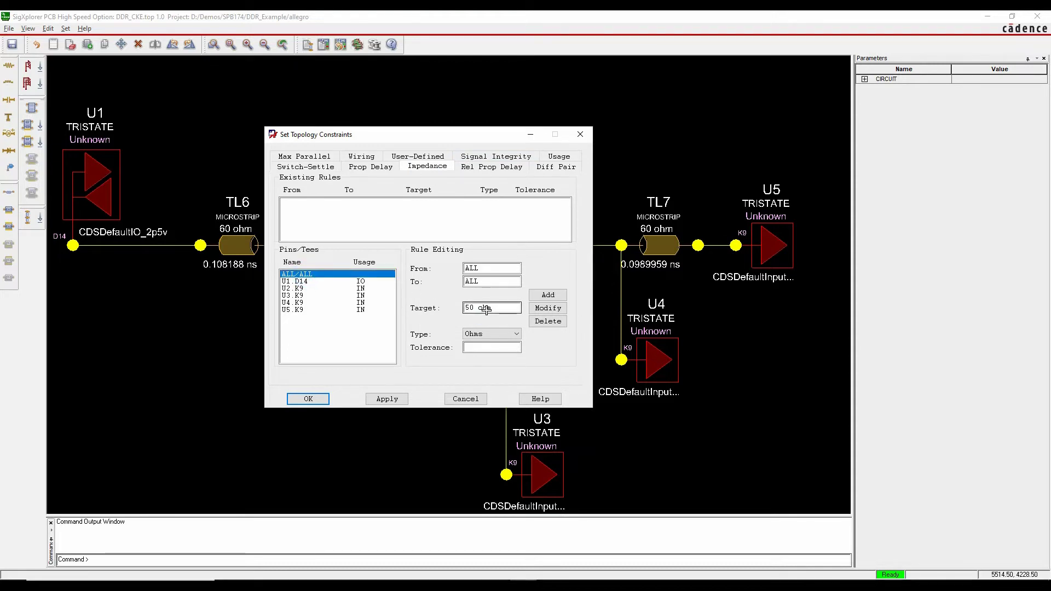
left_click(483, 347)
type("2")
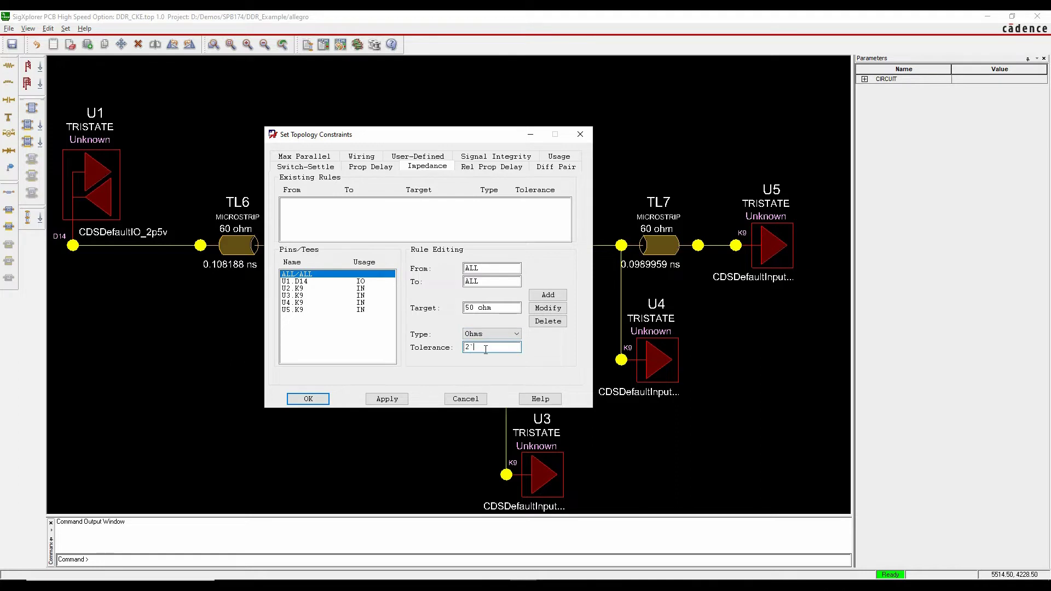
key("BackSpace")
left_click(548, 296)
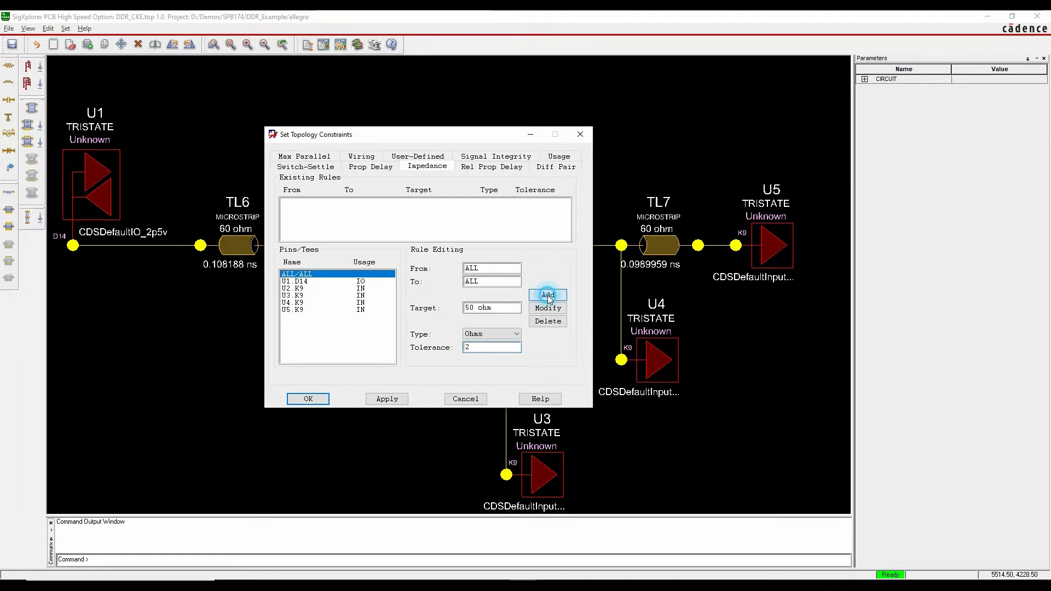
Create Rel Prop Delay rule DIMM1 running from pin U1.D14 to U2.K9.
left_click(378, 170)
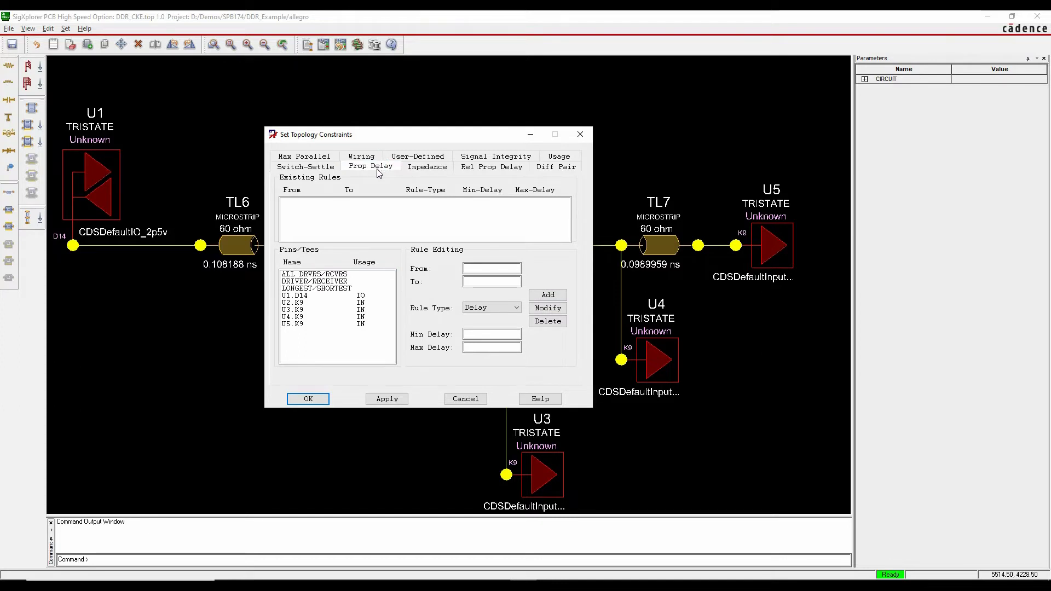
left_click(502, 170)
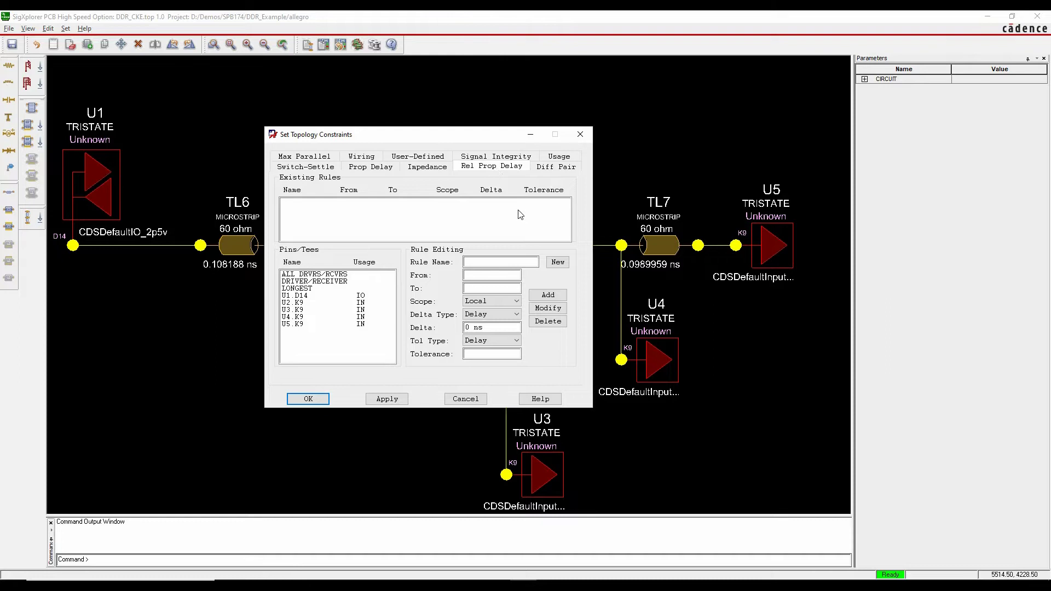
left_click(482, 260)
key("Tab")
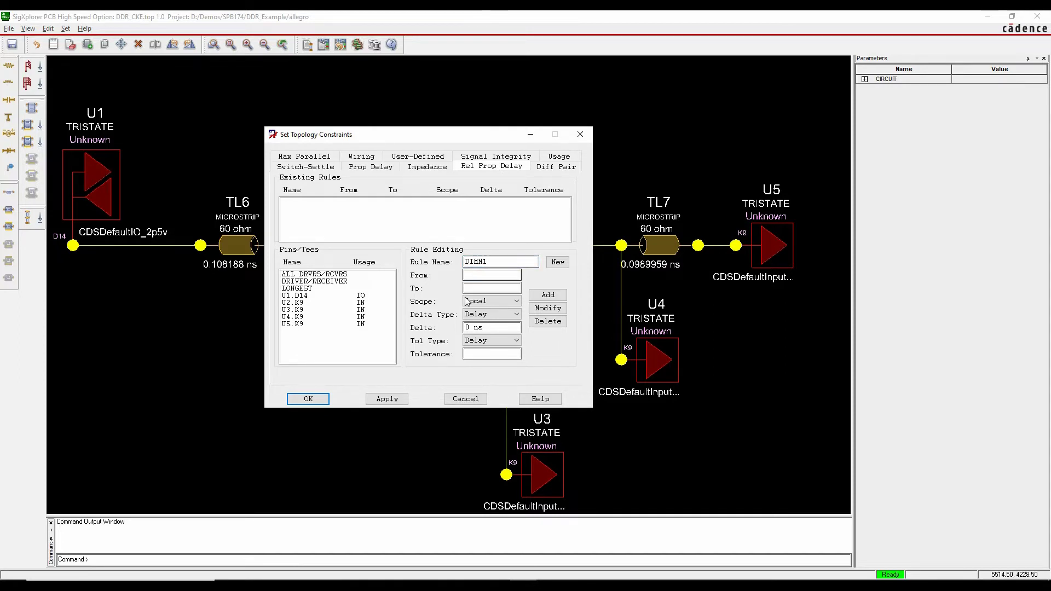
left_click(297, 296)
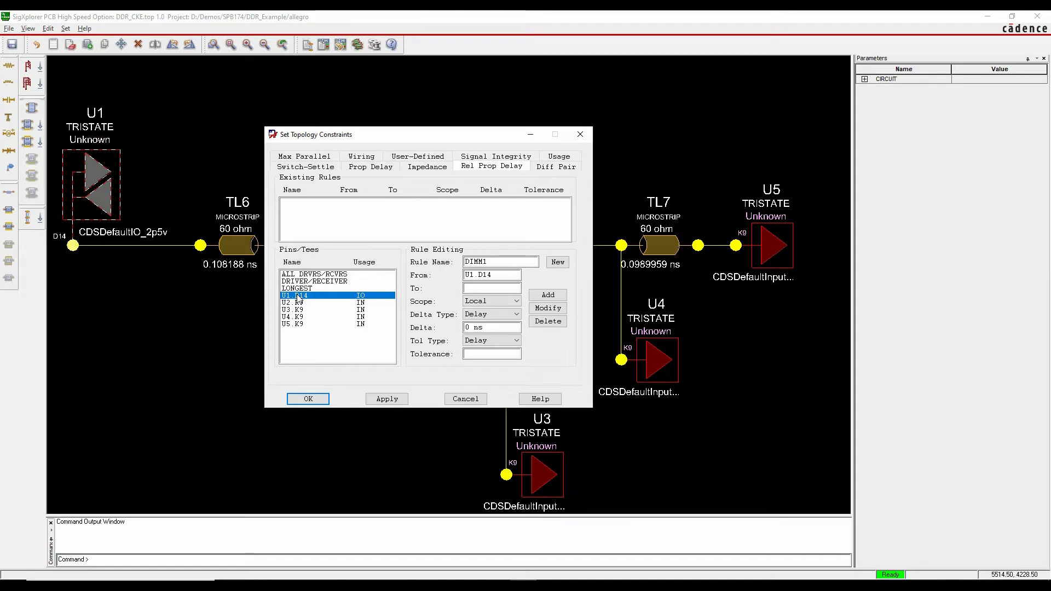
left_click(296, 304)
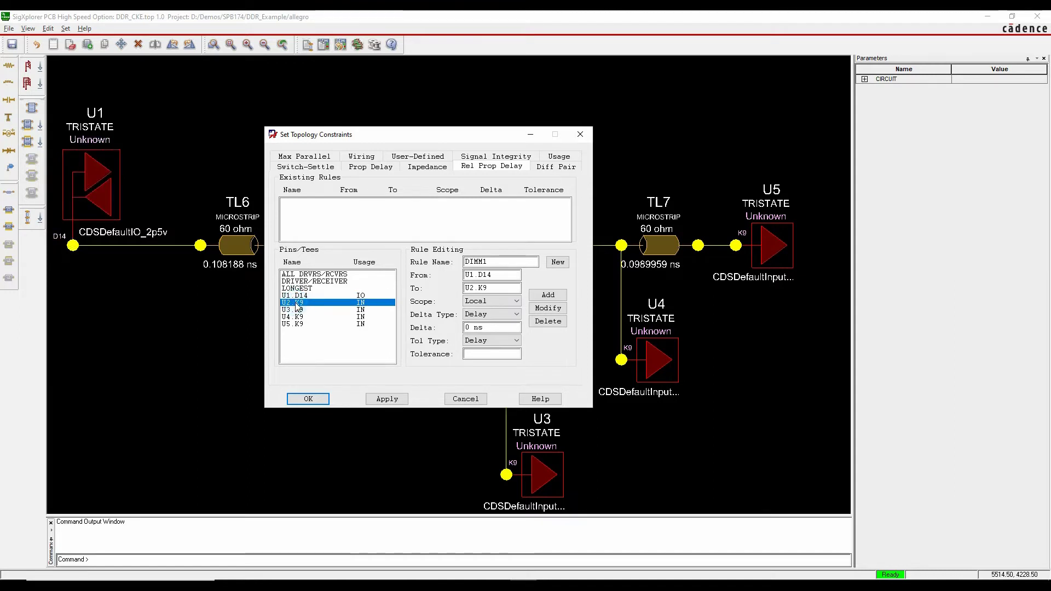
Give DIMM1 Class scope, Length delta 0 and 1 MM Length tolerance, and add it.
left_click(495, 301)
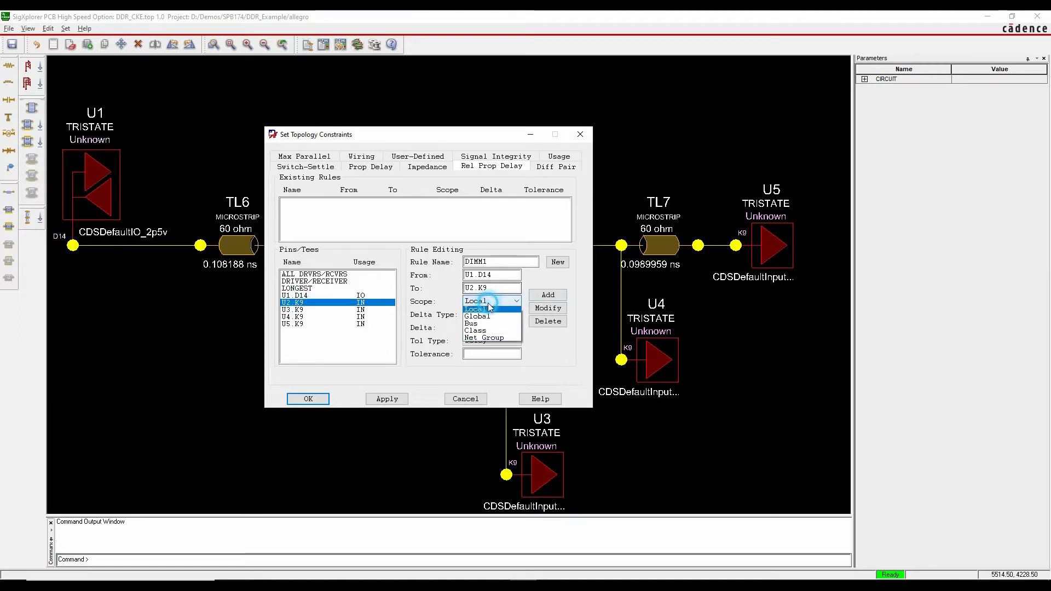
left_click(488, 332)
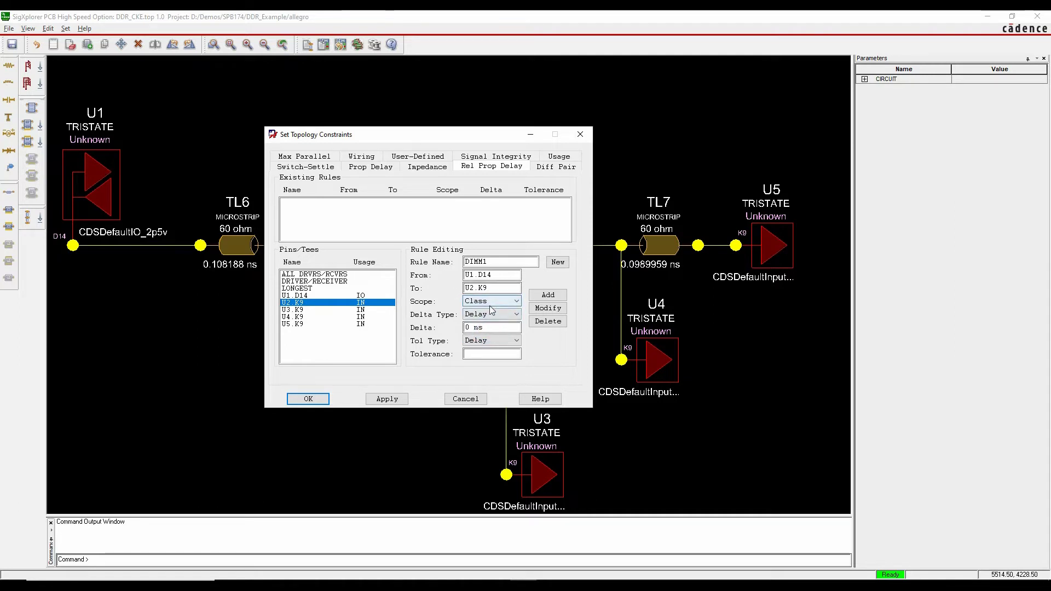
left_click(492, 314)
left_click(489, 328)
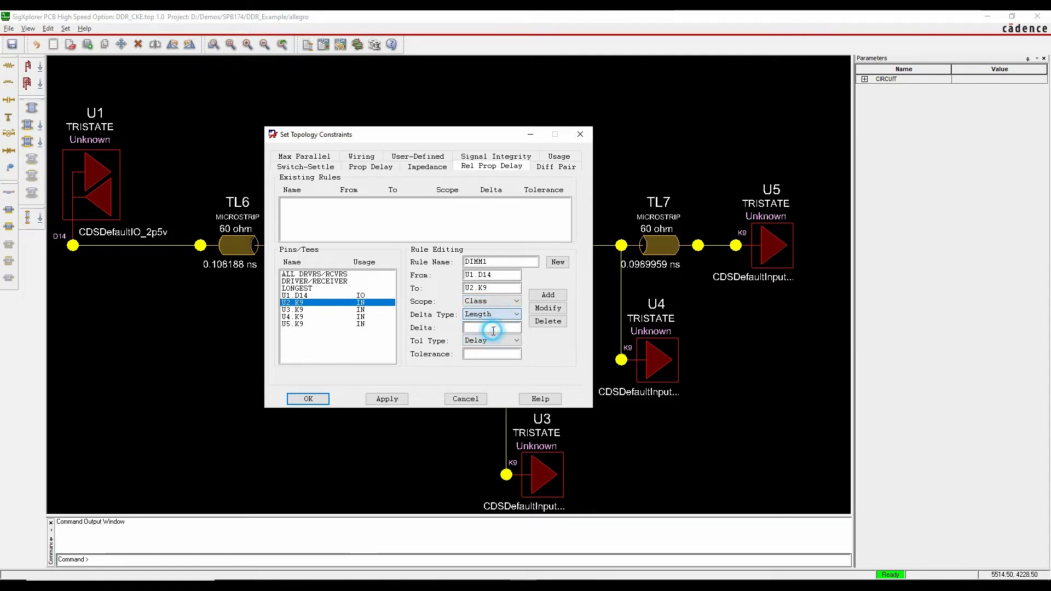
left_click(493, 340)
left_click(477, 350)
left_click(491, 327)
type("0.00 MM")
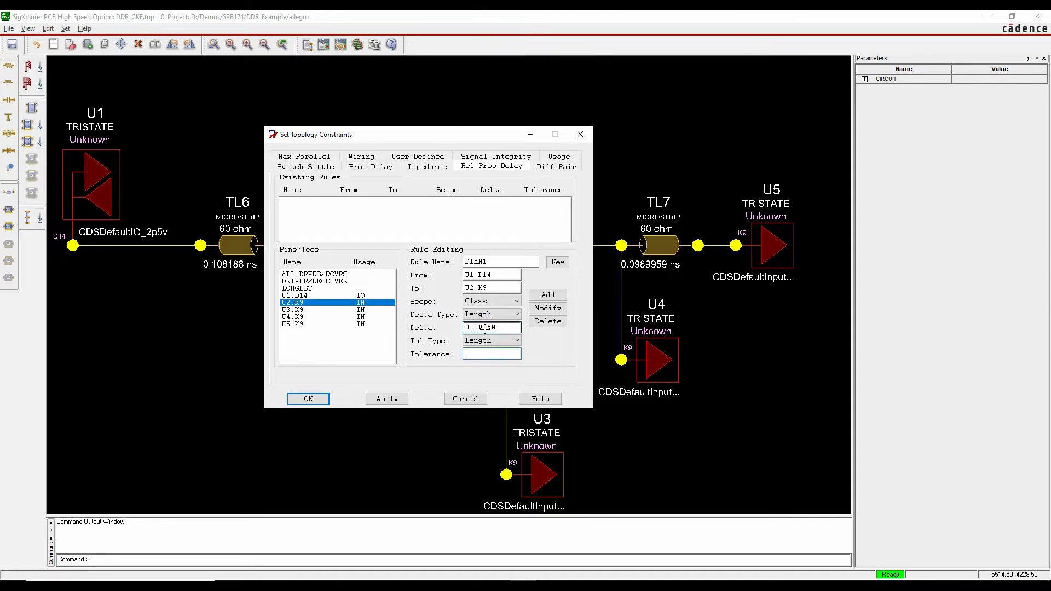
type("1.00 MM")
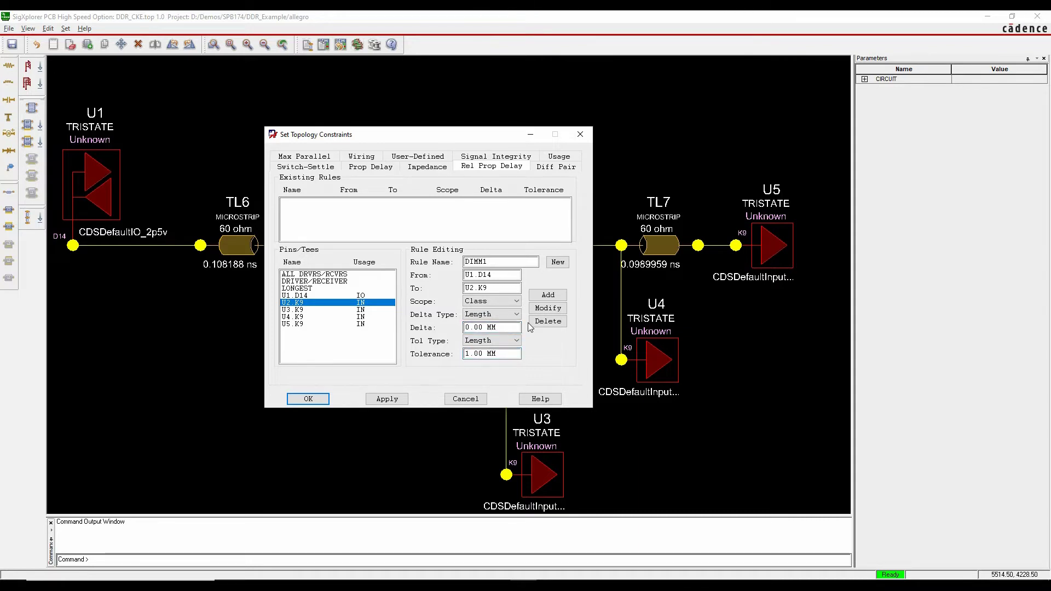
left_click(548, 294)
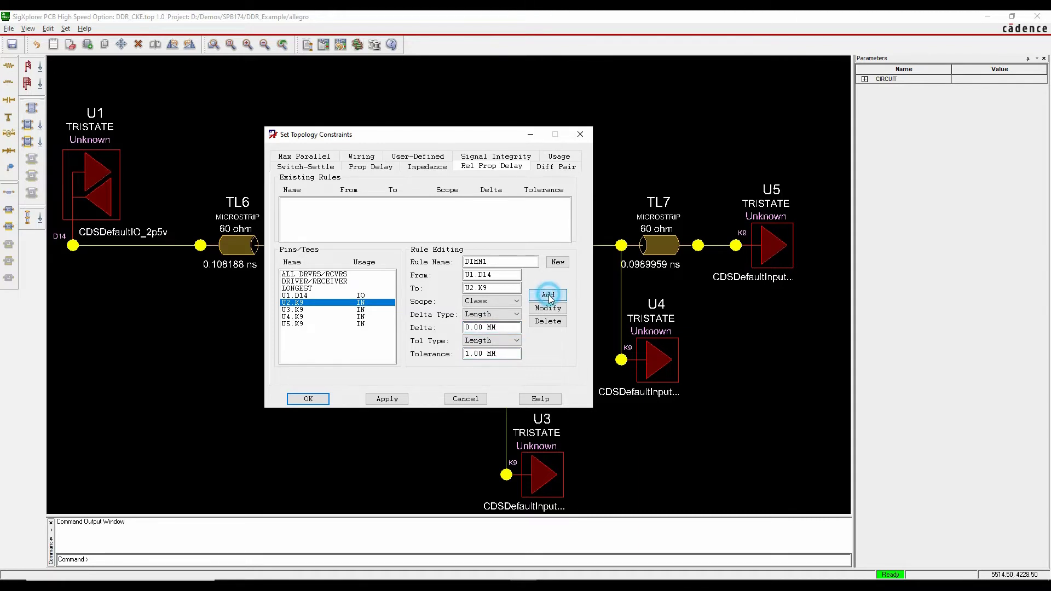
Add rule DIMM2 ending at U3.K9 with 0 delta and 1.00 MM tolerance.
left_click(495, 263)
type("dimm2")
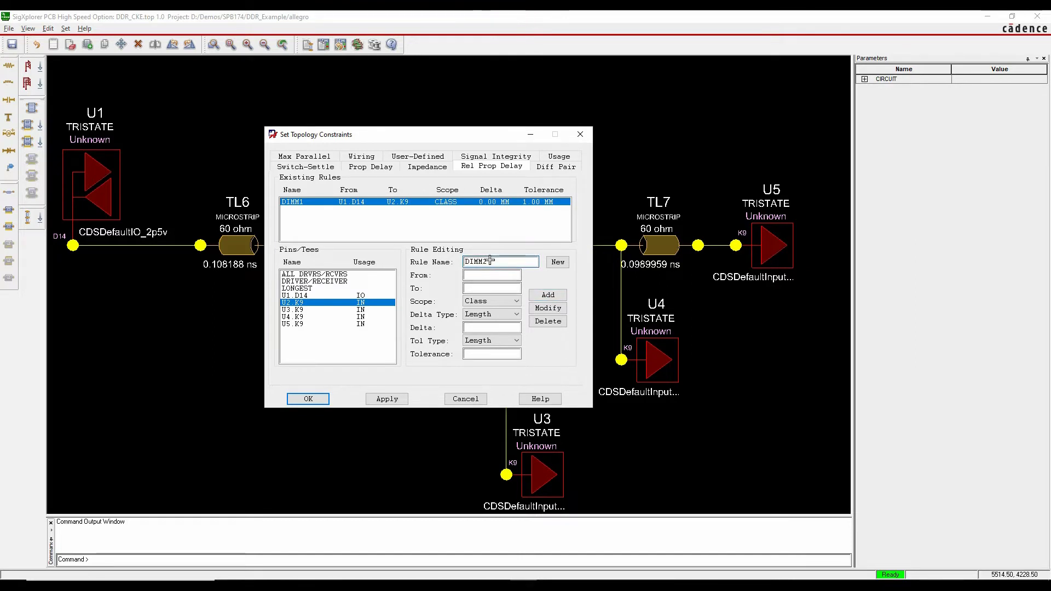
left_click(298, 310)
left_click(479, 327)
type("0")
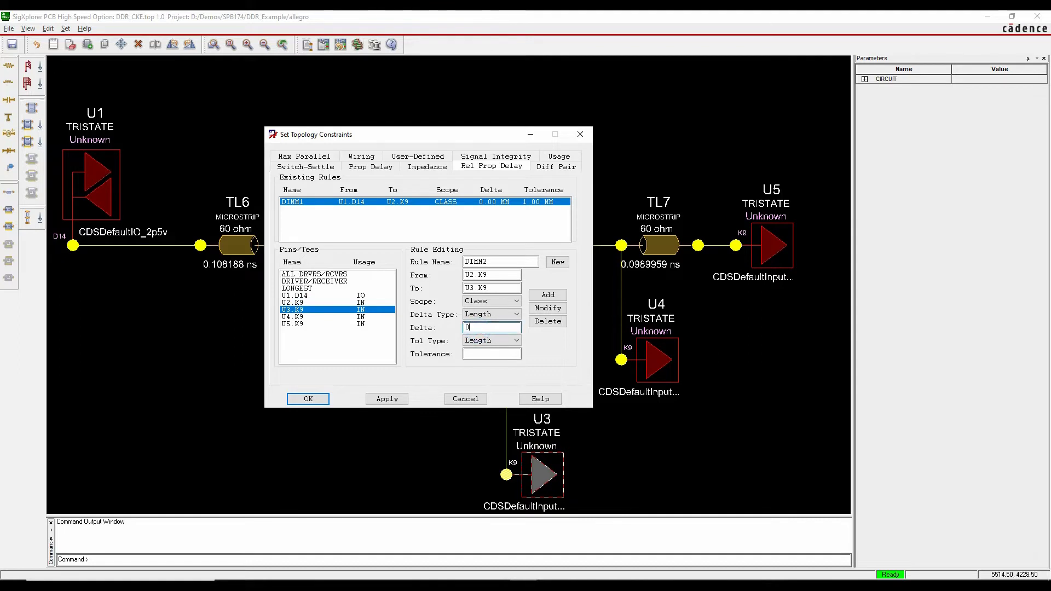
key("Tab")
key("Tab")
type("1")
key("Tab")
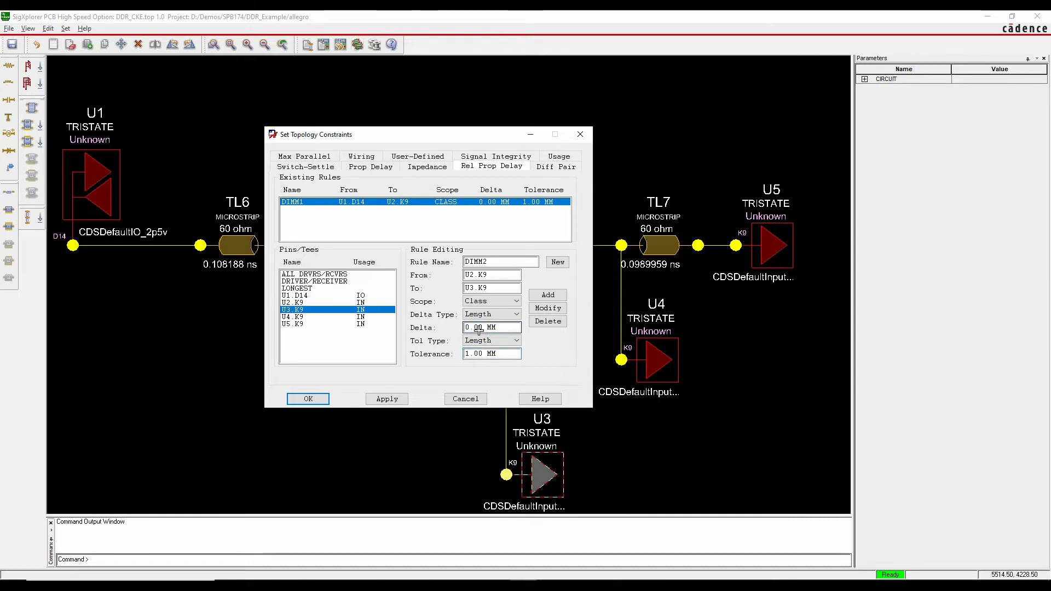
left_click(547, 295)
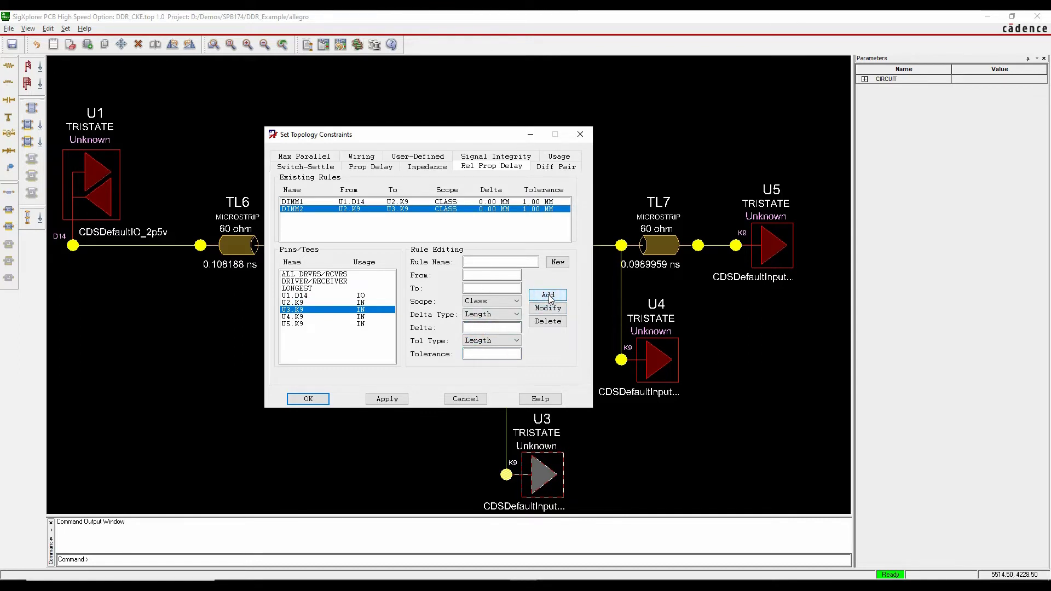
Add rule DIMM3 ending at U4.K9 with a 0 delta.
left_click(478, 260)
type("dimm3")
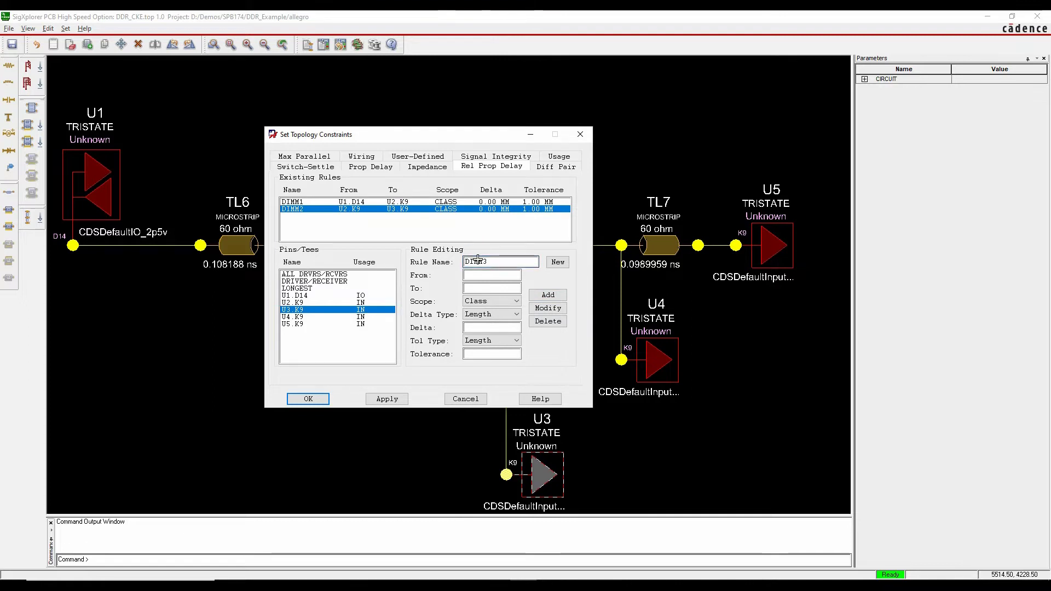
double_click(296, 310)
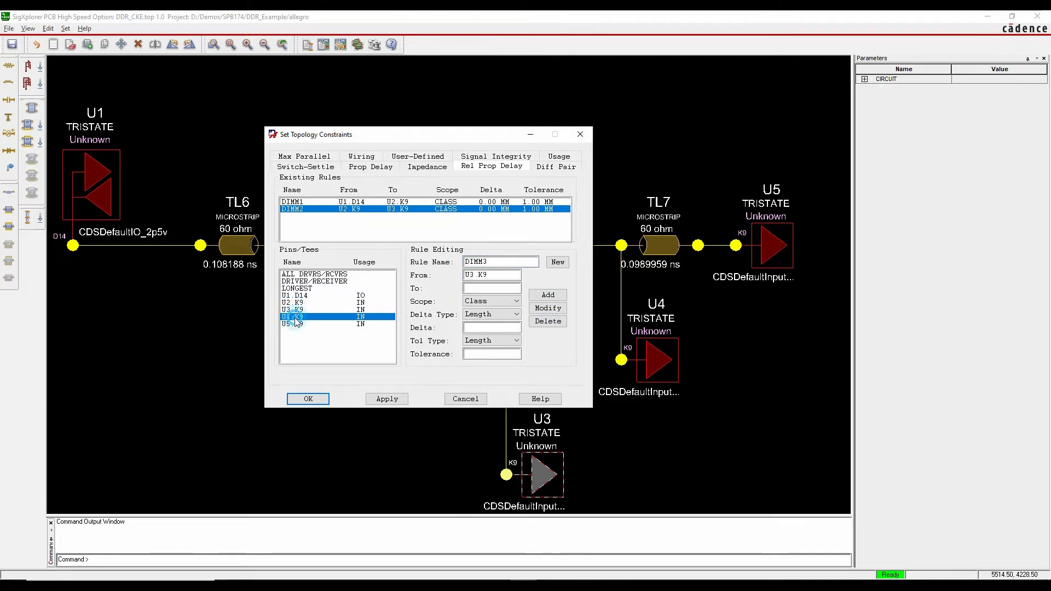
double_click(293, 317)
left_click(481, 329)
type("0.00 MM")
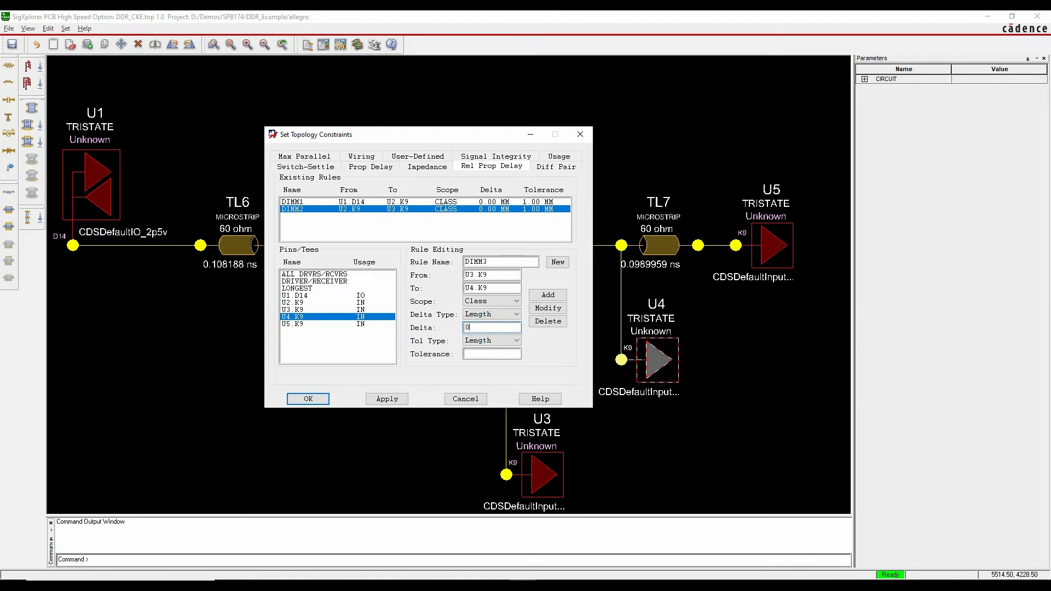
left_click(543, 294)
Add rule DIMM4 ending at U5.K9 with a 0 delta, then accept the constraints with OK.
left_click(474, 263)
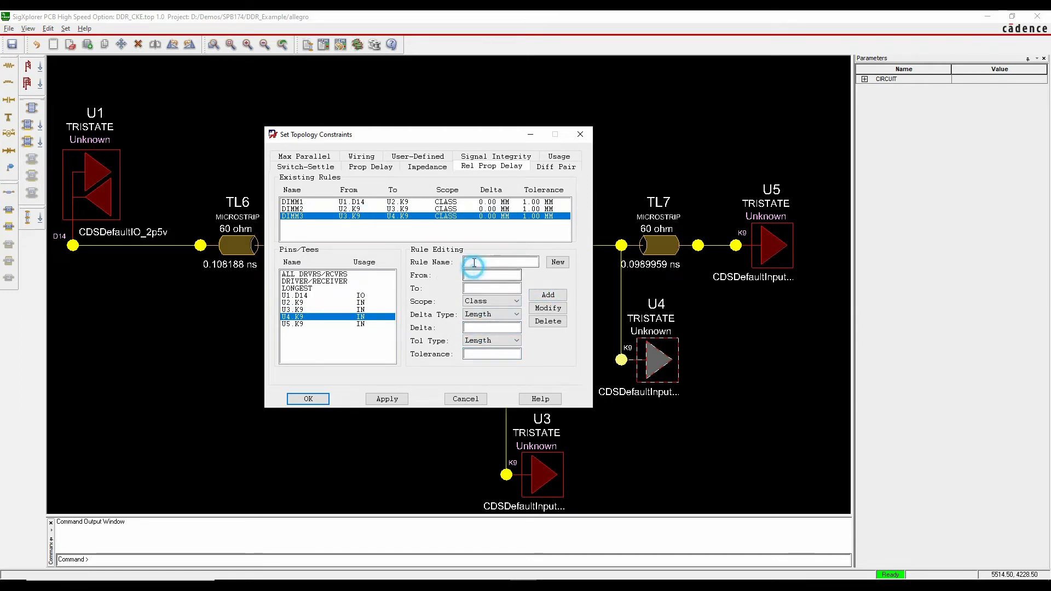
type("dimm4")
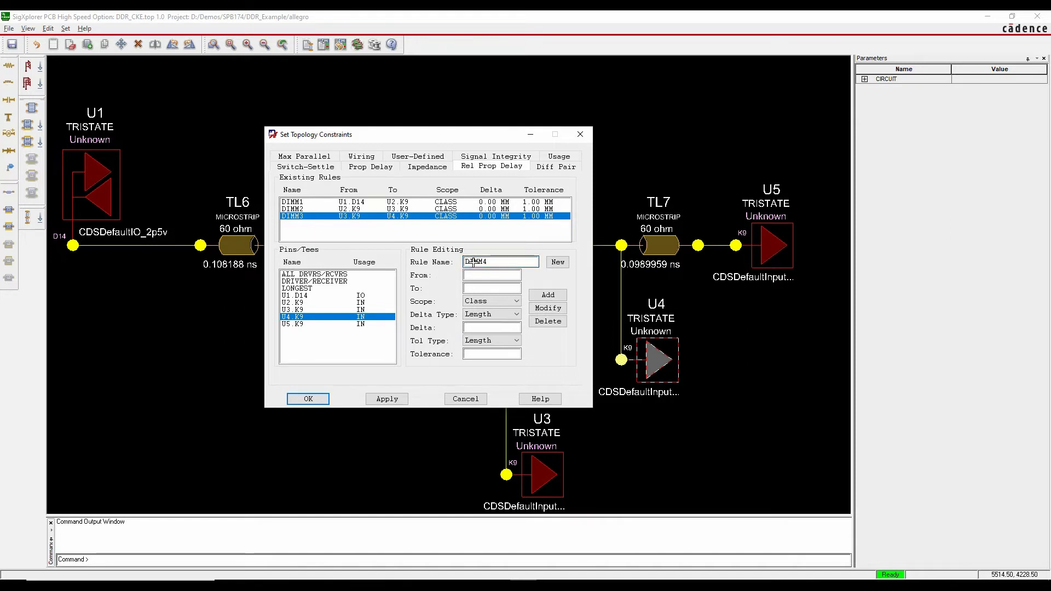
double_click(343, 318)
double_click(329, 324)
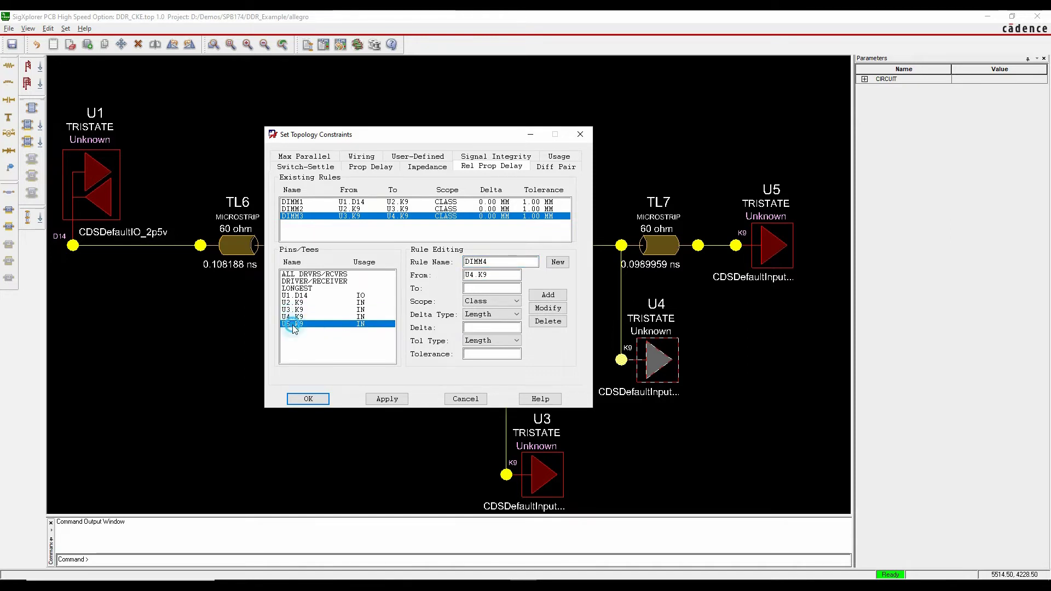
left_click(473, 326)
key("Tab")
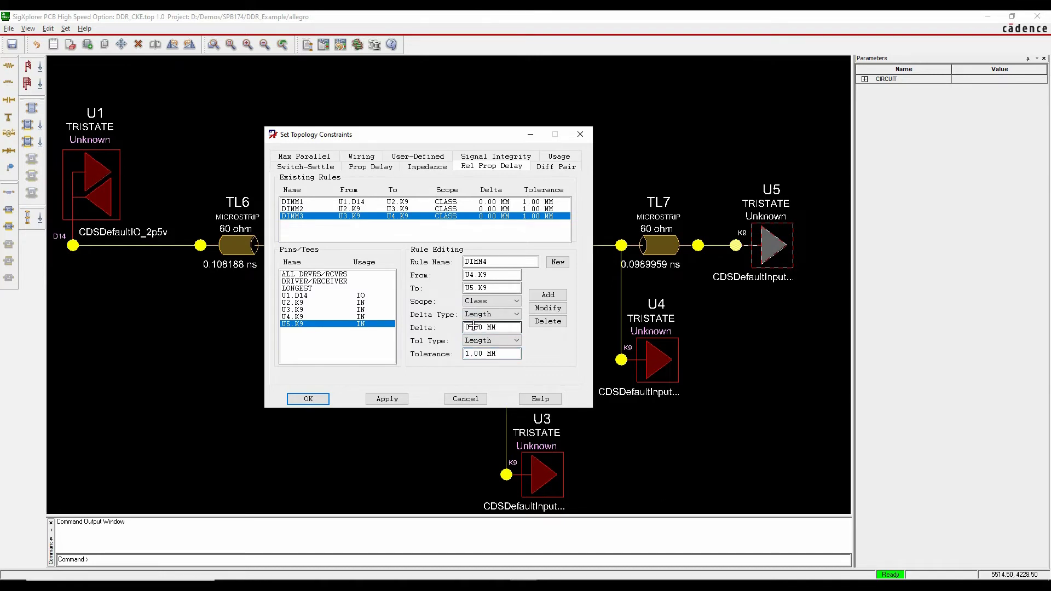
left_click(548, 295)
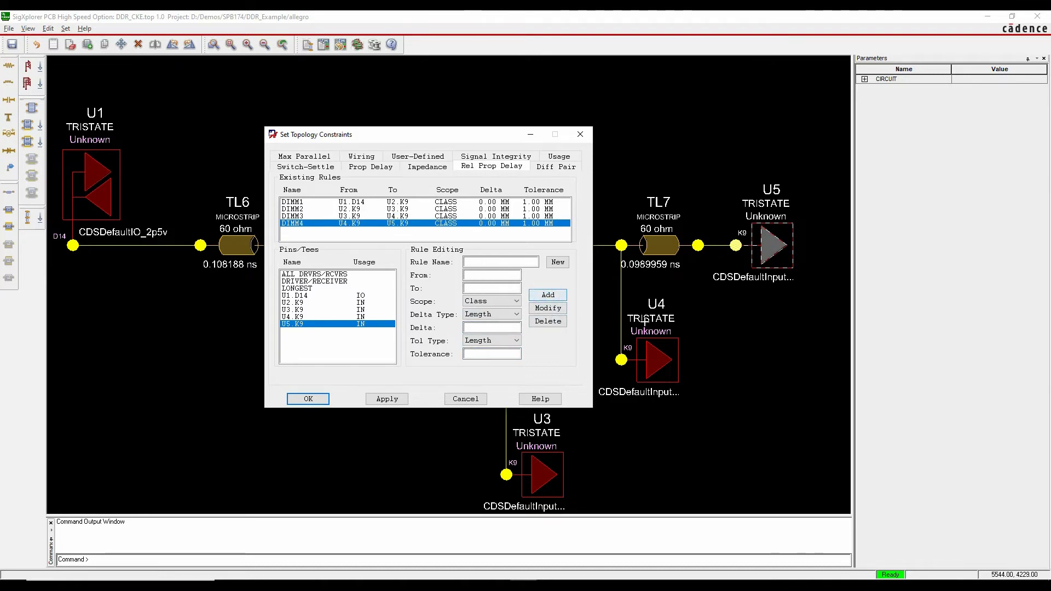
left_click(306, 398)
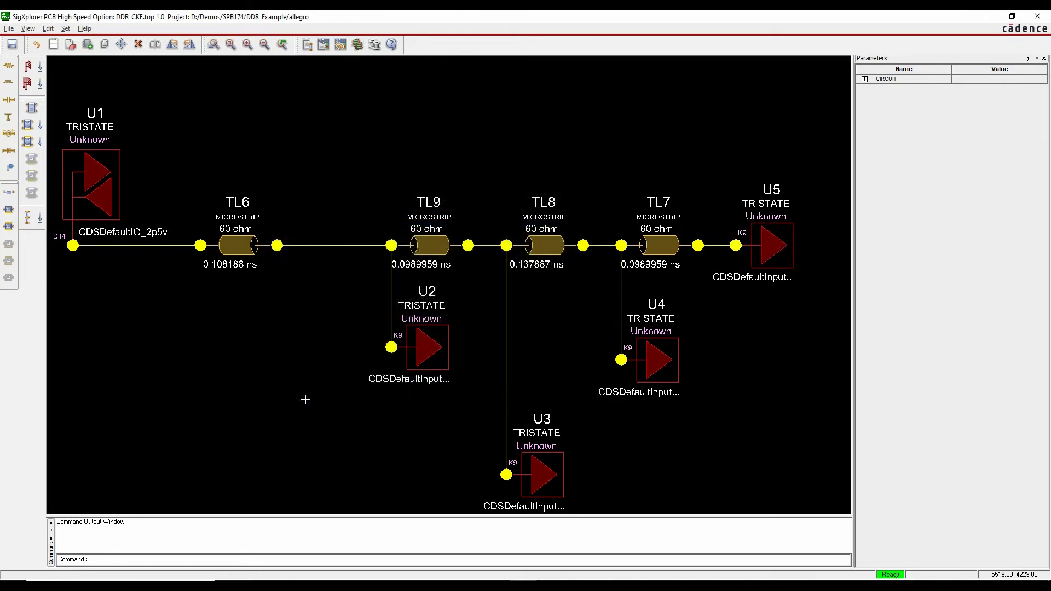
Push the DDR_CKE topology constraints from SigXplorer into Constraint Manager.
left_click(8, 29)
left_click(42, 42)
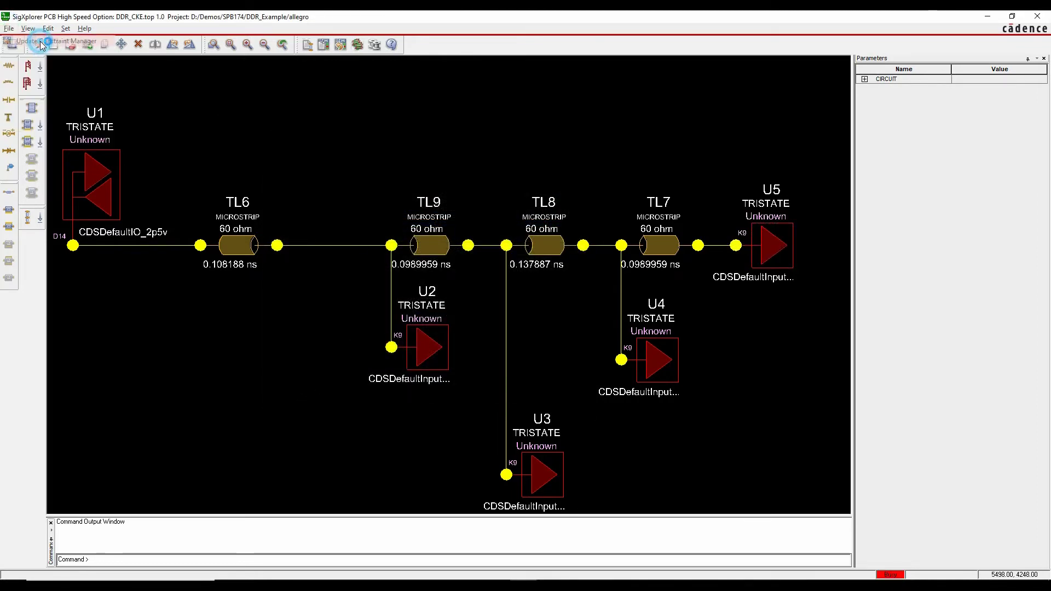
left_click(565, 357)
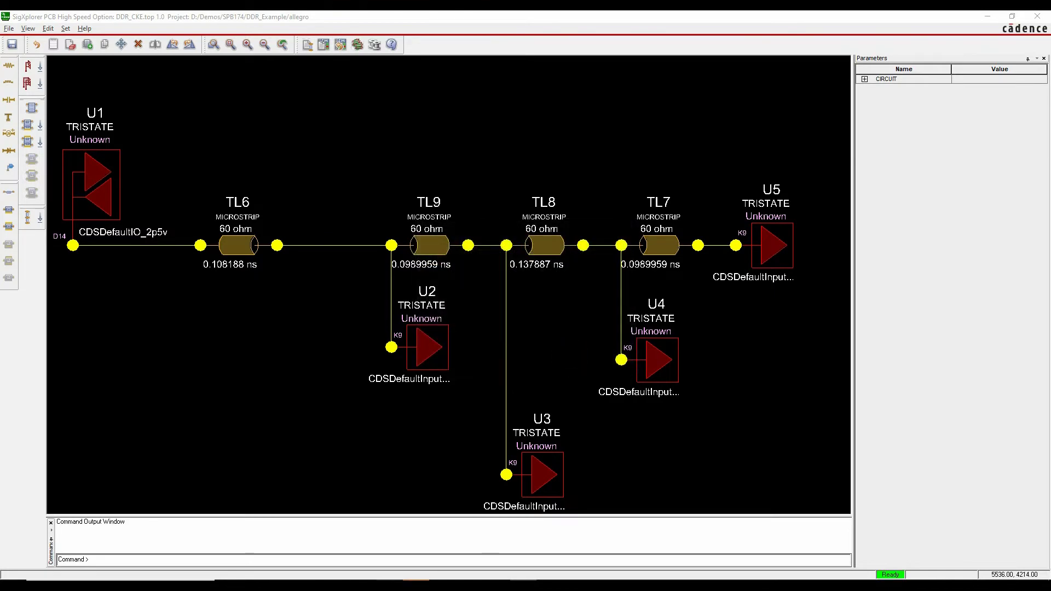
In Constraint Manager, decline the DDR_CKE CSet reference and clear DDR.CKE's User Defined schedule.
mouse_move(417, 580)
left_click(459, 558)
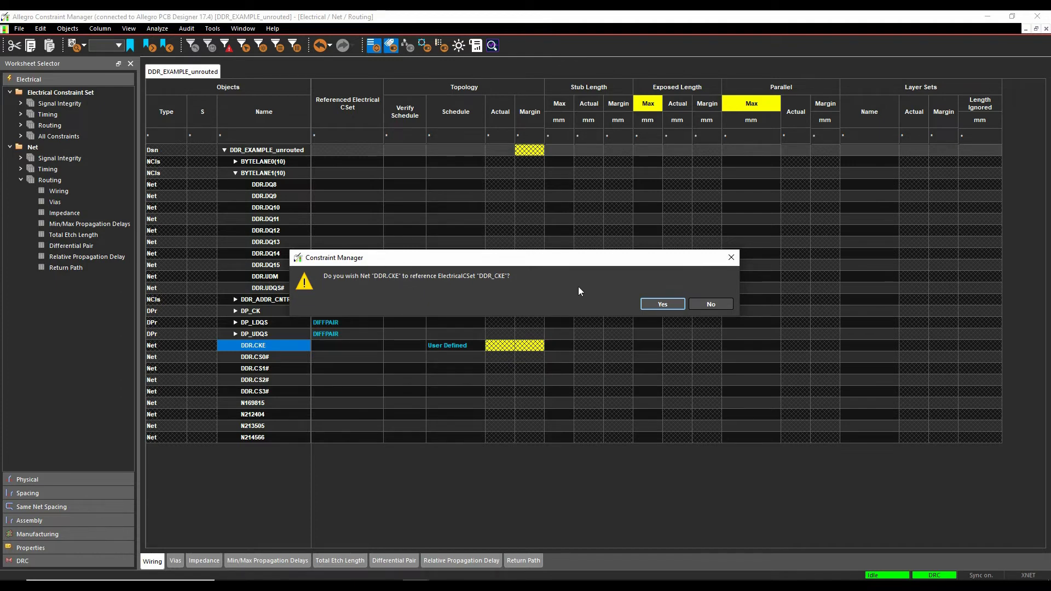
left_click(709, 303)
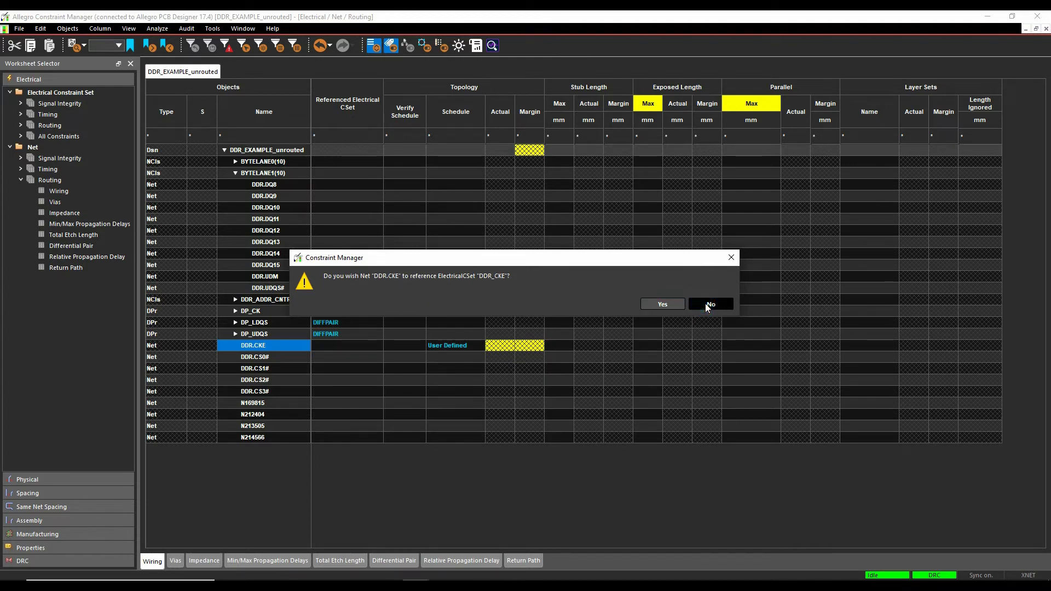
left_click(483, 351)
left_click(469, 391)
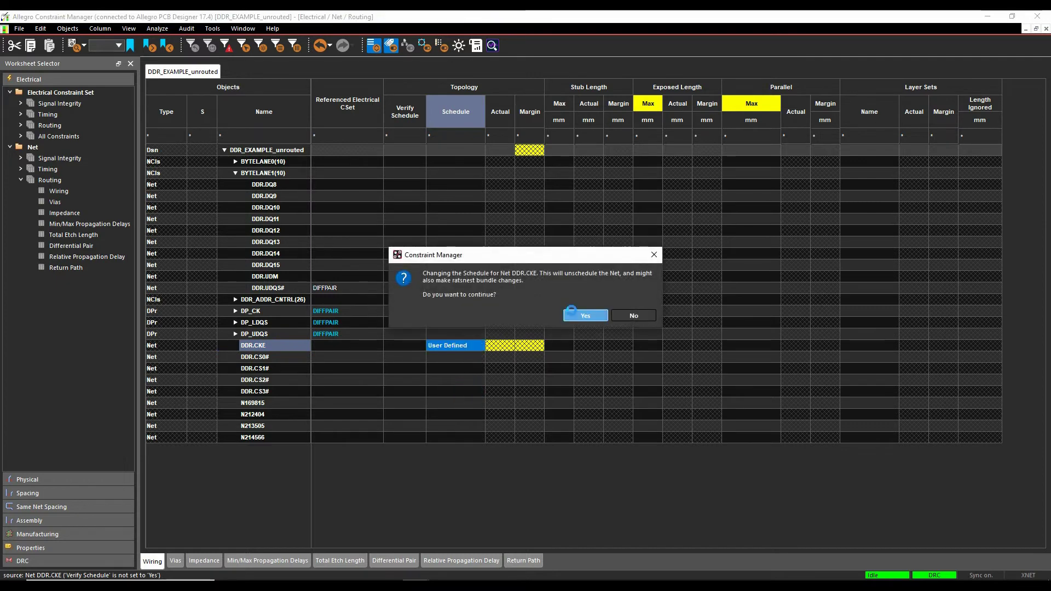
left_click(583, 315)
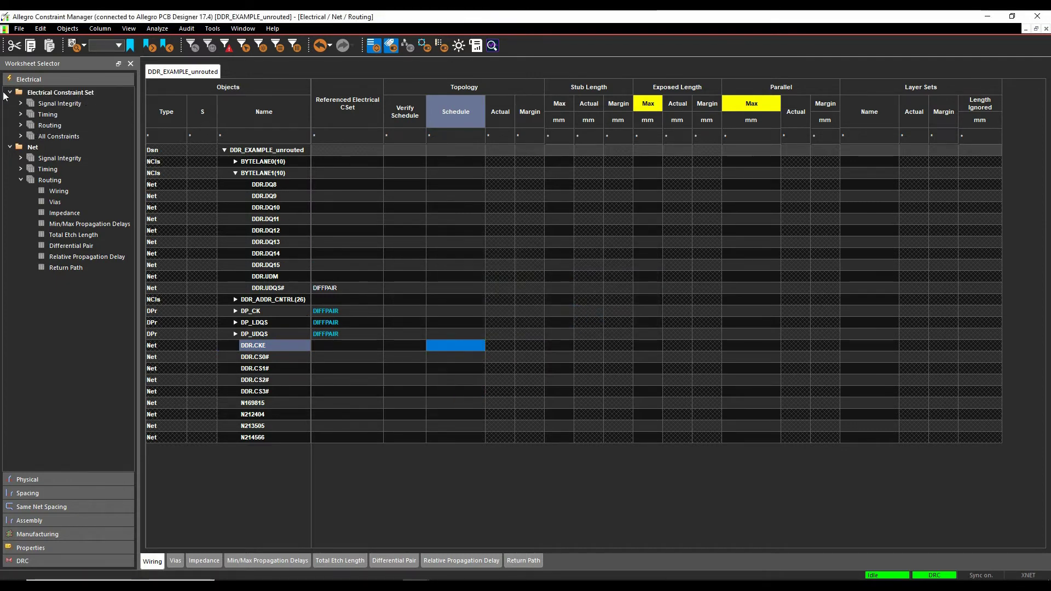
Review the DDR_CKE set's Wiring, Impedance and Relative Propagation Delay sheets, then the nets' delay sheet.
left_click(21, 125)
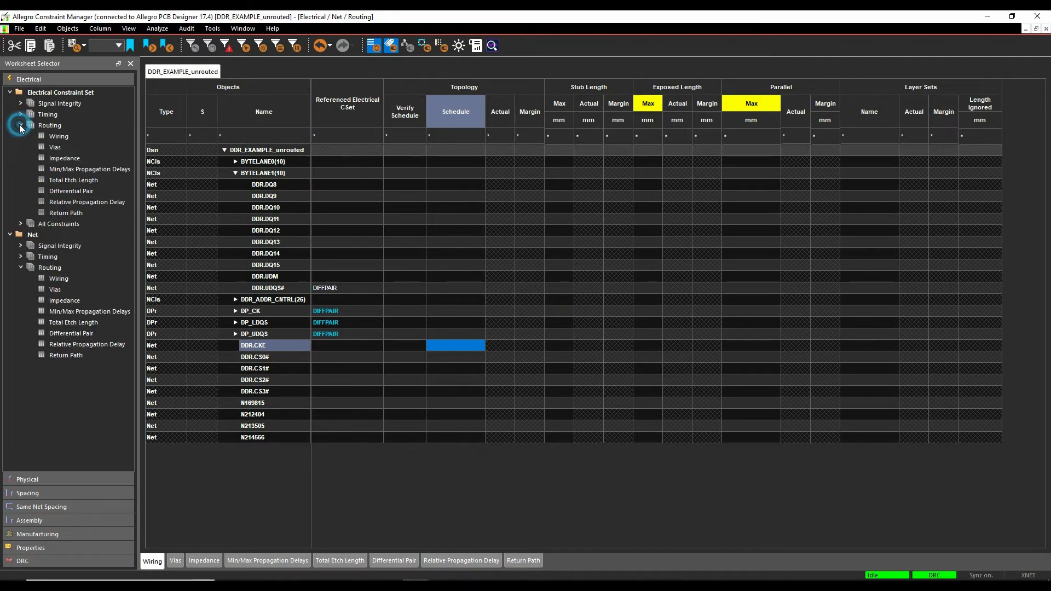
left_click(60, 136)
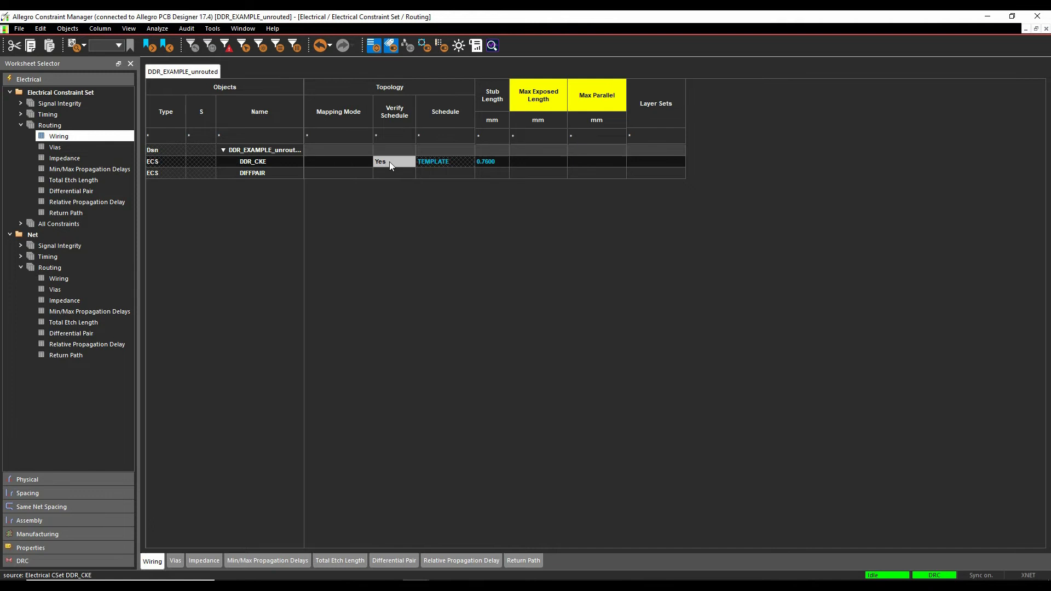
left_click(75, 157)
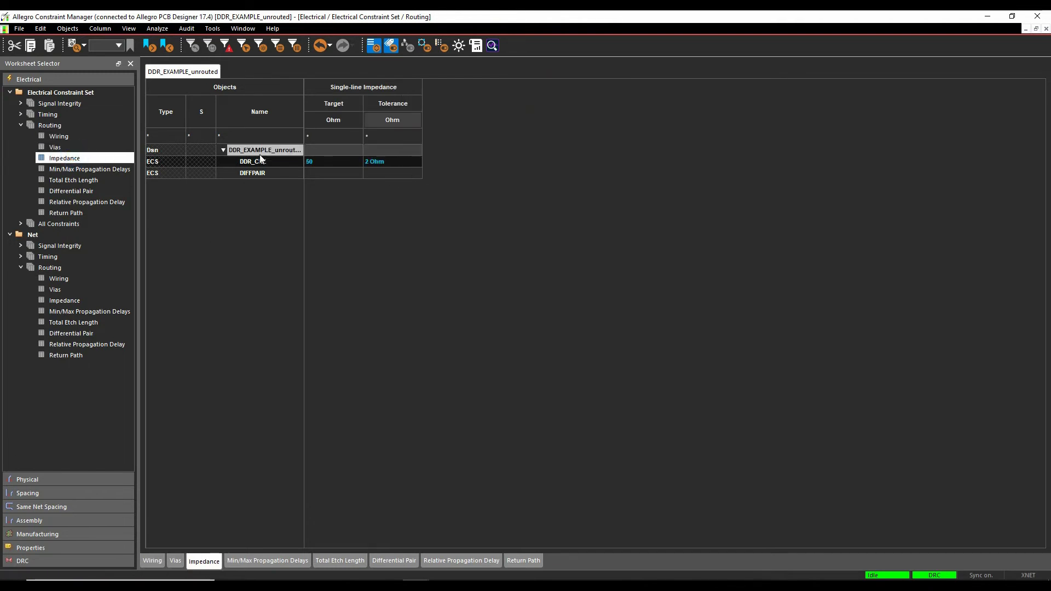
left_click(101, 202)
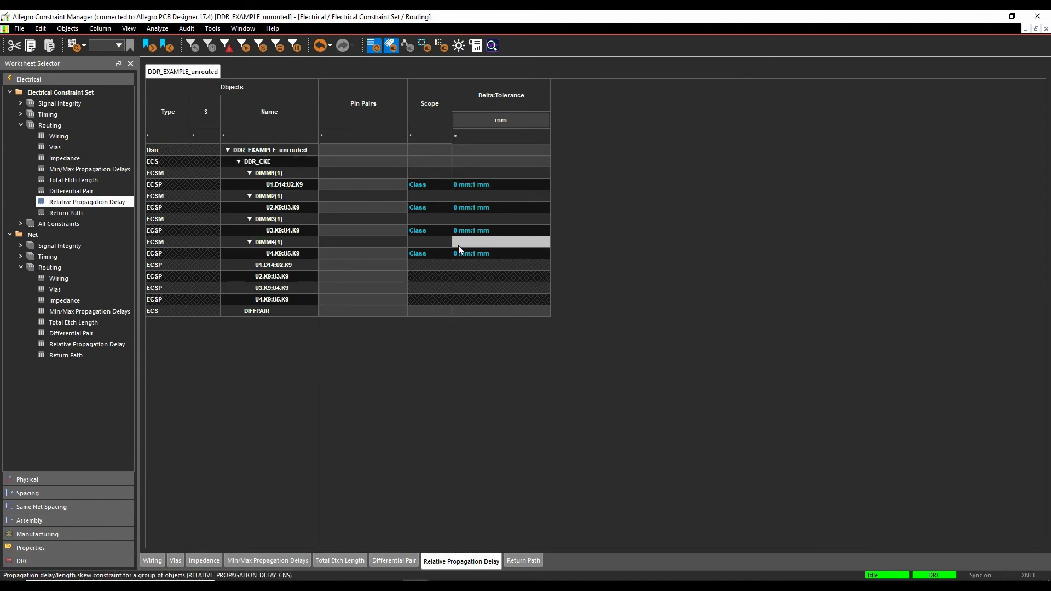
left_click(85, 345)
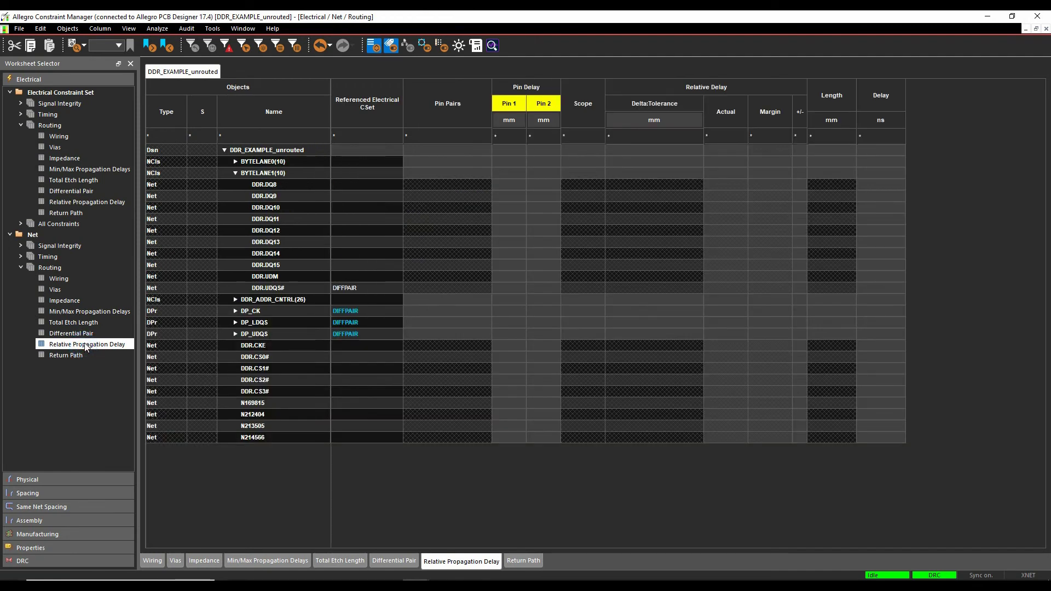
Set Referenced Electrical CSet to DDR_CKE for BYTELANE0, BYTELANE1 and DDR_ADDR_CNTRL.
double_click(364, 162)
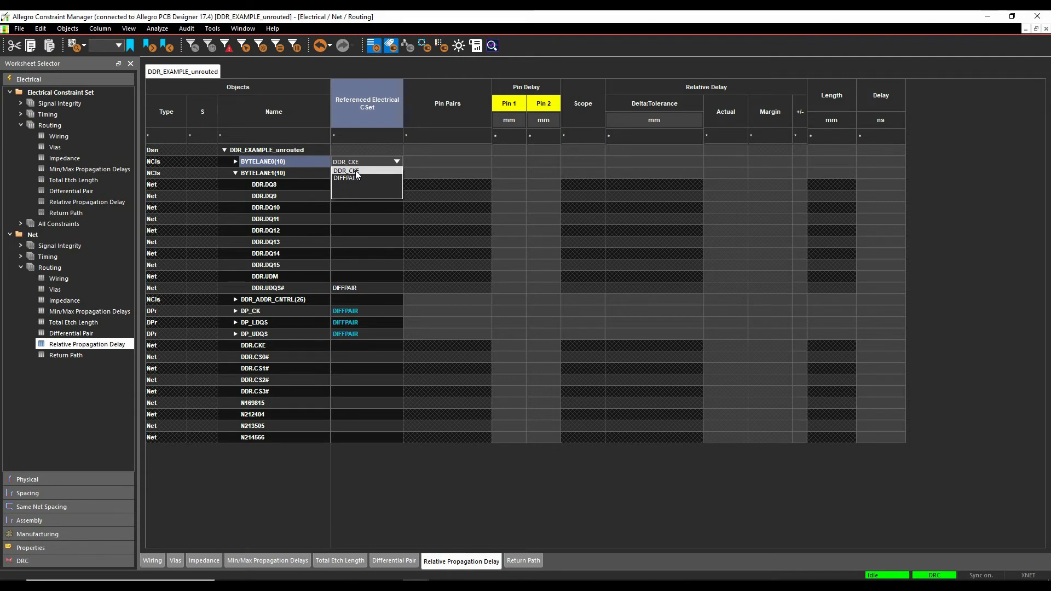
left_click(354, 171)
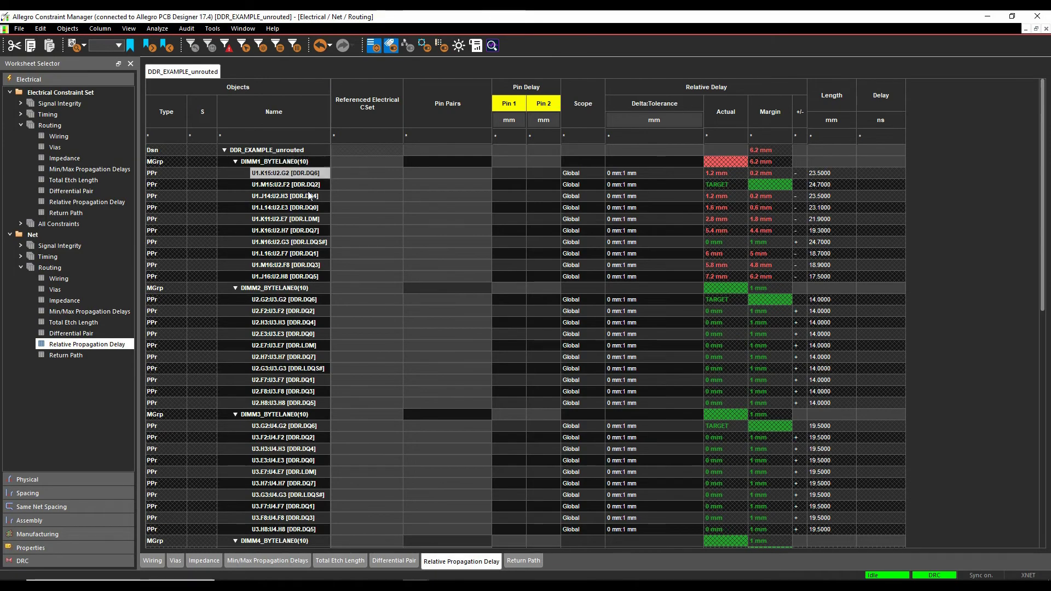
scroll(266, 361, "down", 3)
scroll(266, 361, "down", 9)
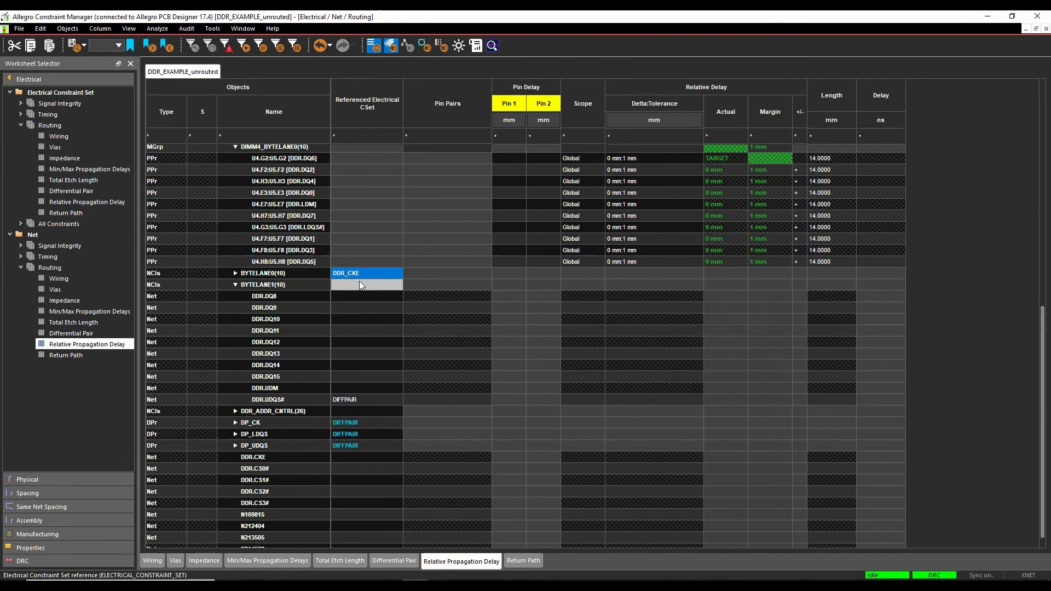
left_click(361, 284)
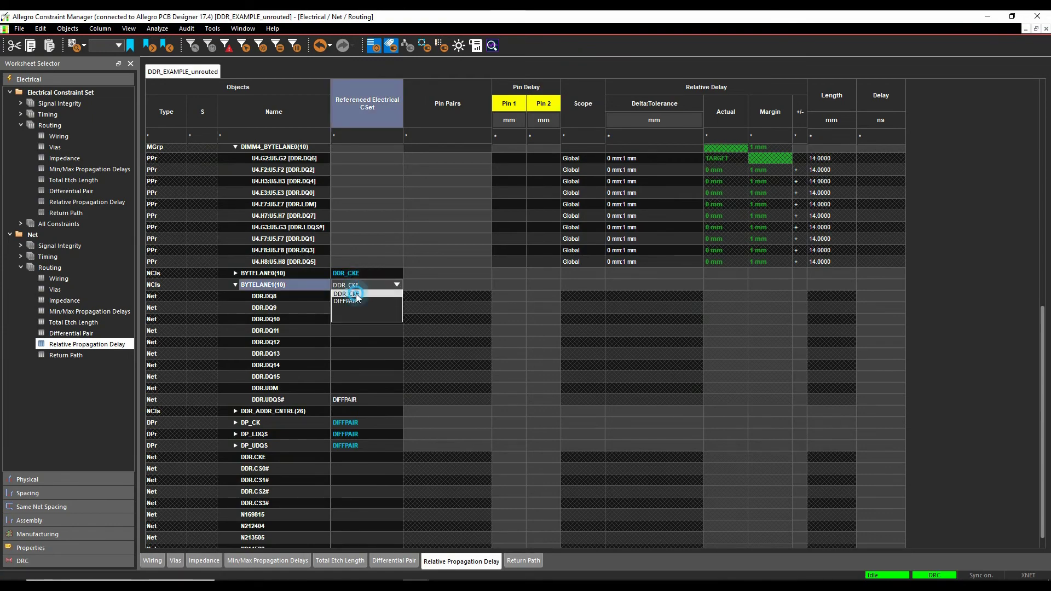
left_click(356, 300)
scroll(366, 317, "up", 4)
scroll(419, 432, "down", 10)
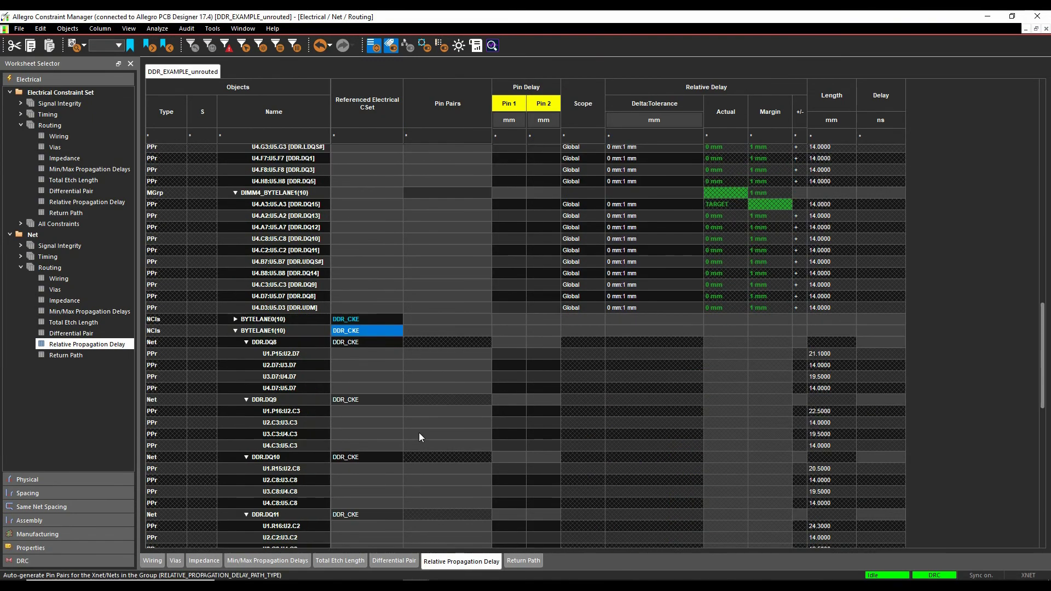
scroll(366, 359, "down", 3)
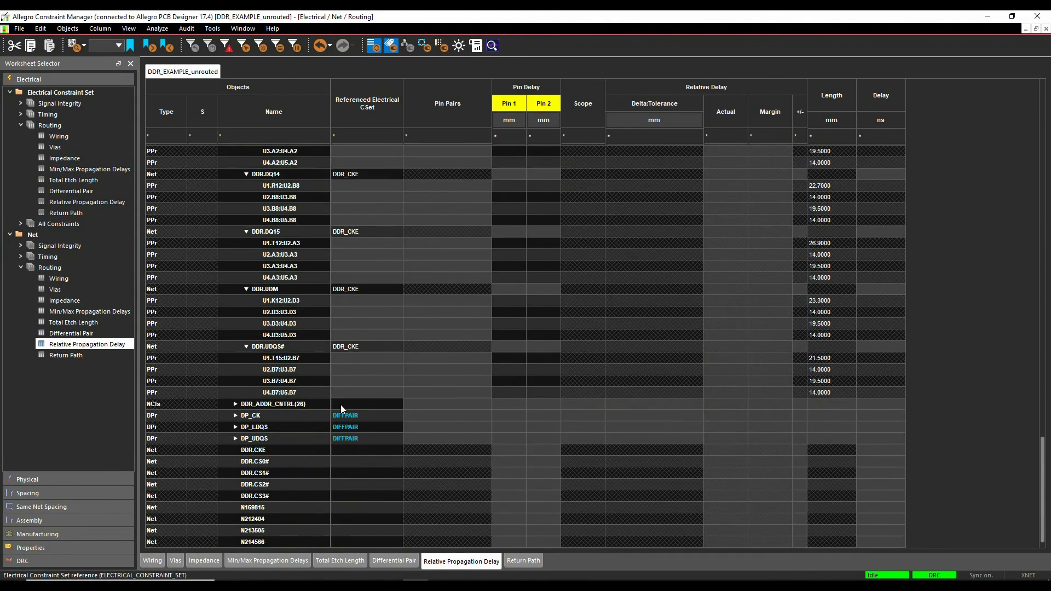
left_click(360, 403)
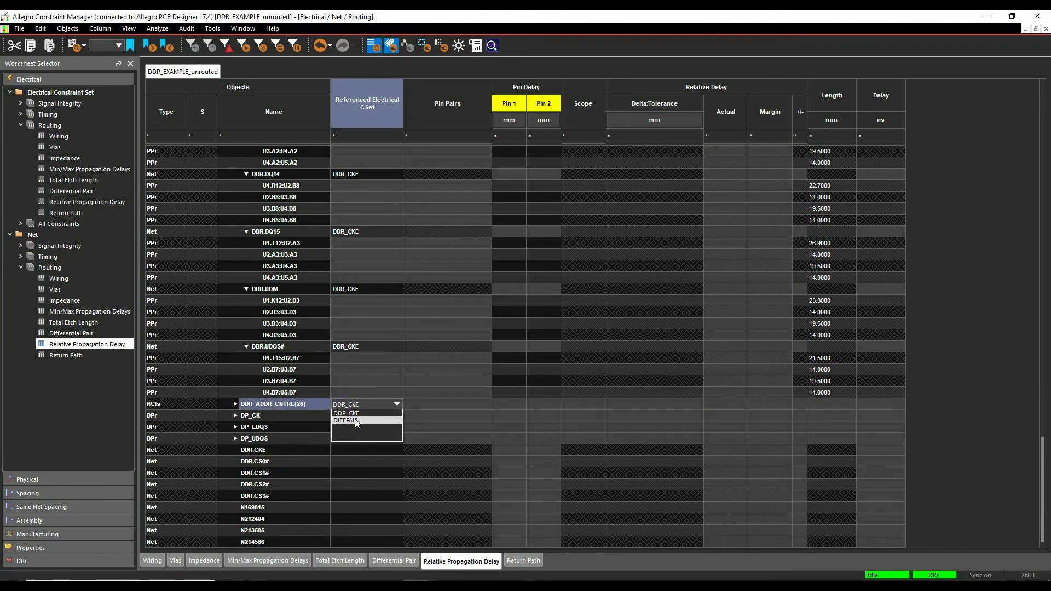
left_click(354, 420)
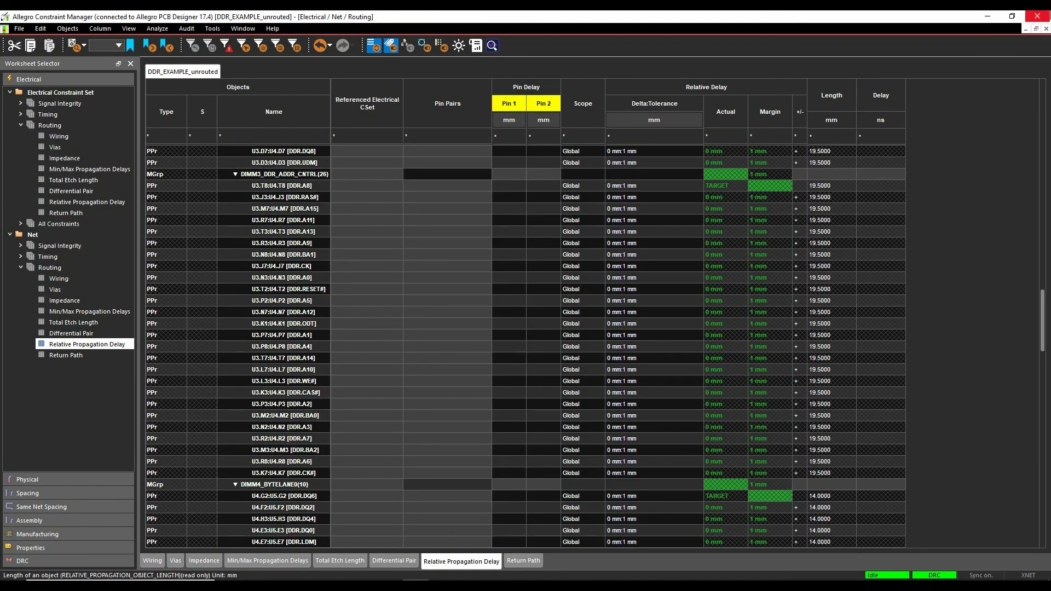
Close Constraint Manager and reopen it via Setup > Constraints > Constraint Manager.
left_click(1037, 16)
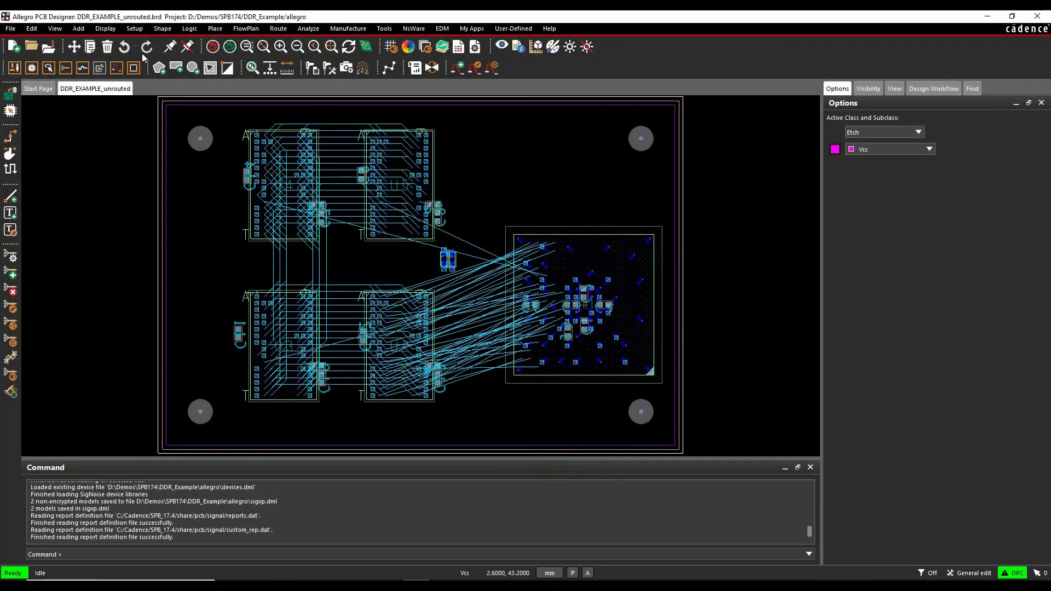
left_click(134, 28)
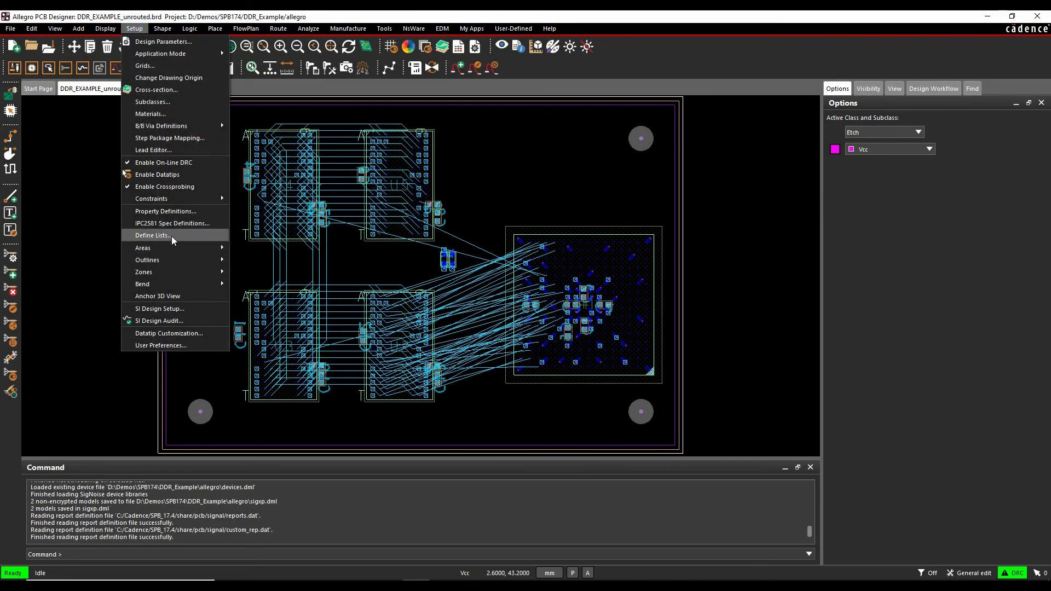
mouse_move(181, 198)
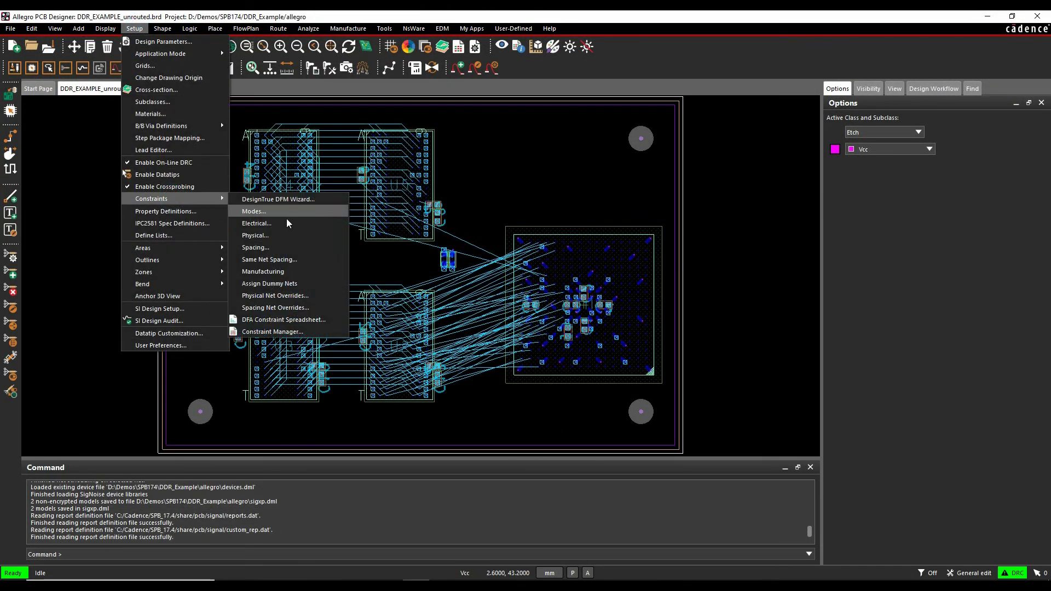
left_click(266, 332)
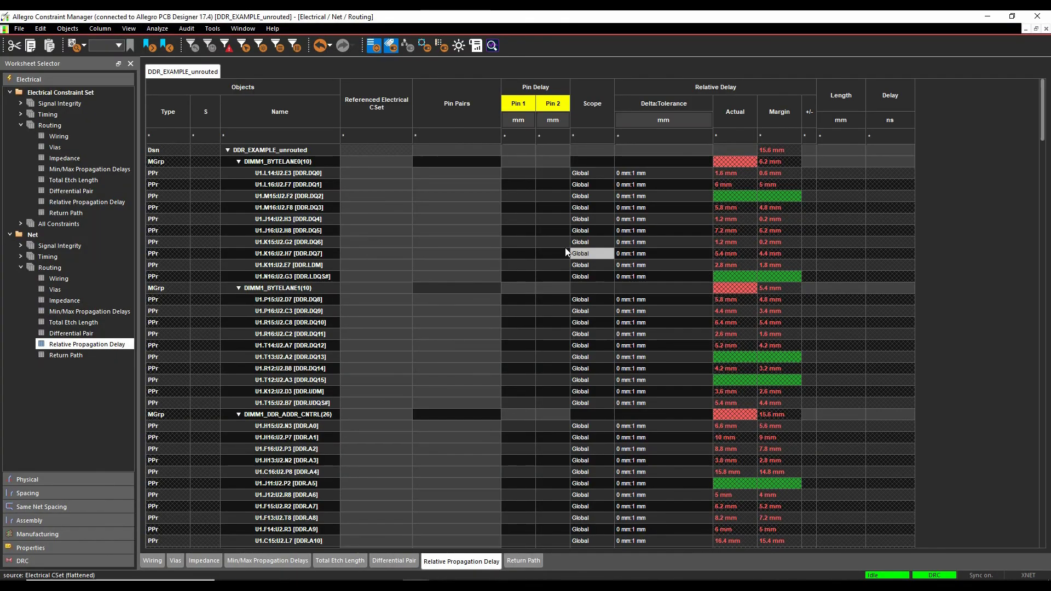
Collapse the twelve DIMM1–DIMM4 match groups and the BYTELANE1 net class.
left_click(238, 161)
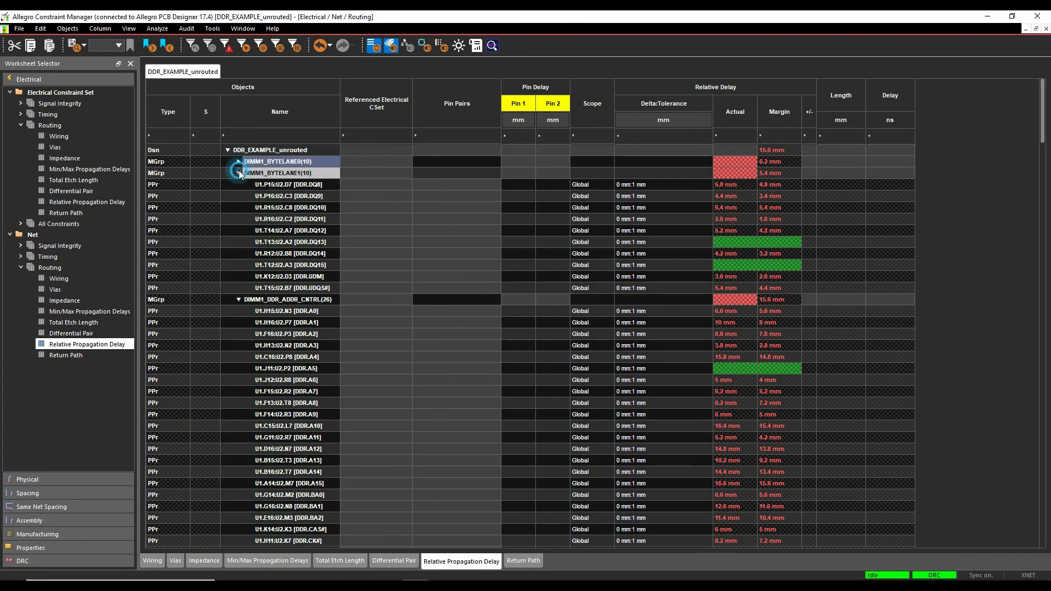
left_click(239, 173)
left_click(238, 185)
left_click(238, 195)
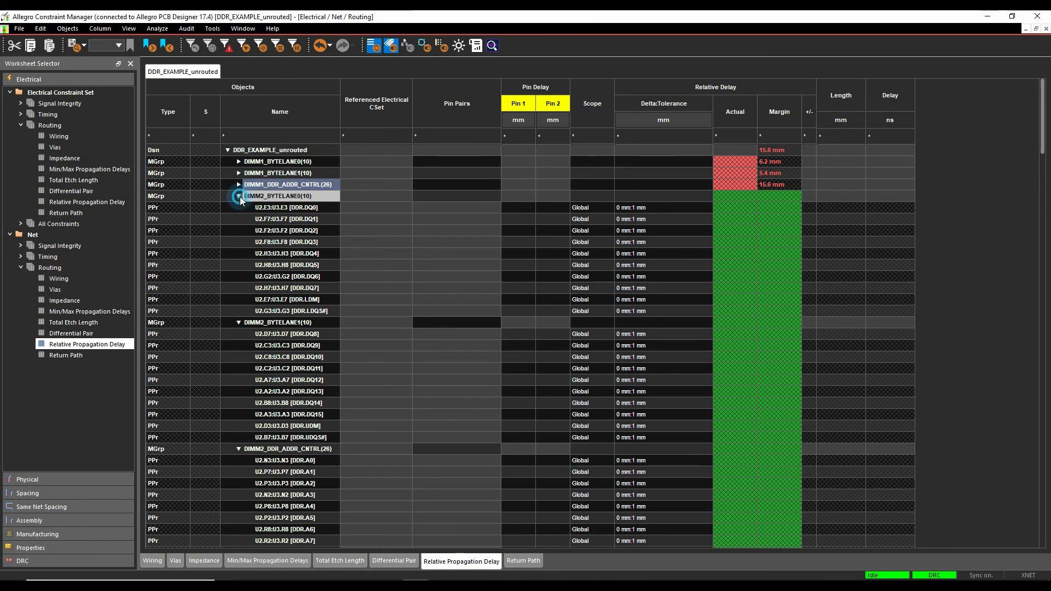
left_click(239, 207)
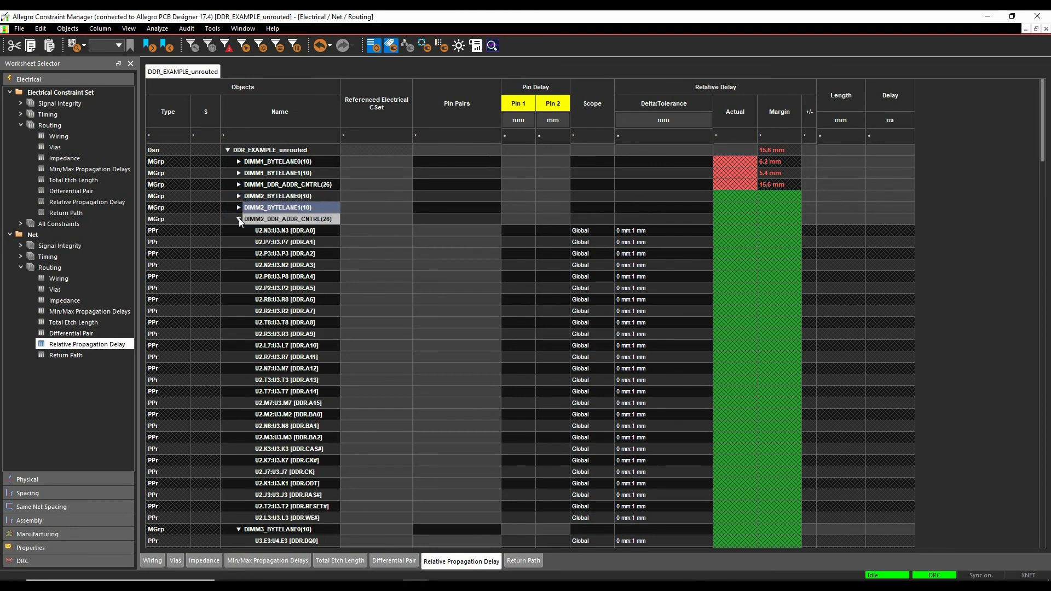
left_click(239, 220)
left_click(238, 230)
left_click(239, 242)
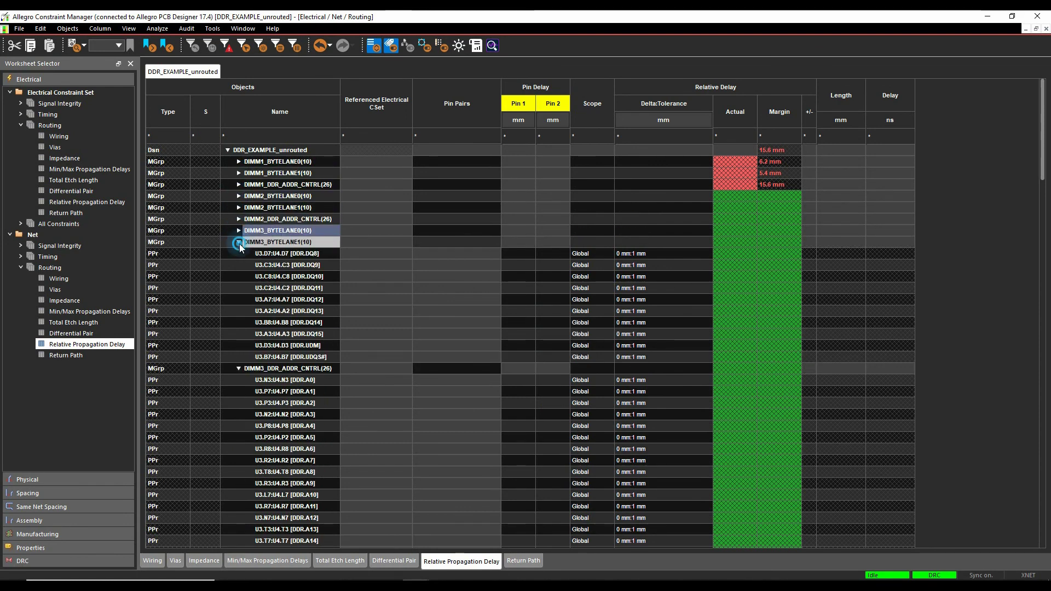
left_click(238, 253)
left_click(239, 265)
left_click(239, 276)
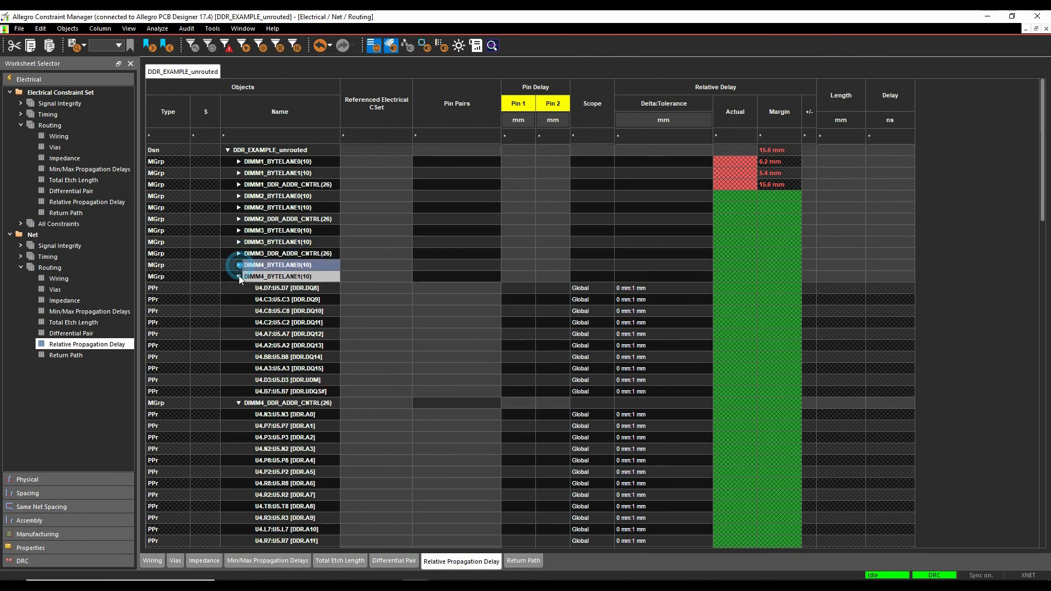
left_click(238, 287)
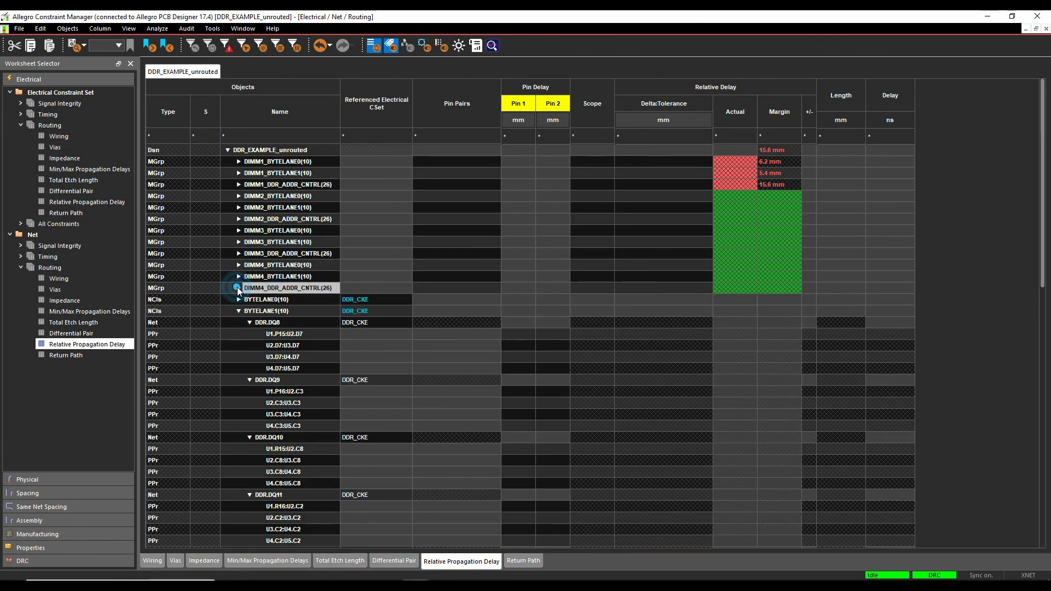
left_click(238, 311)
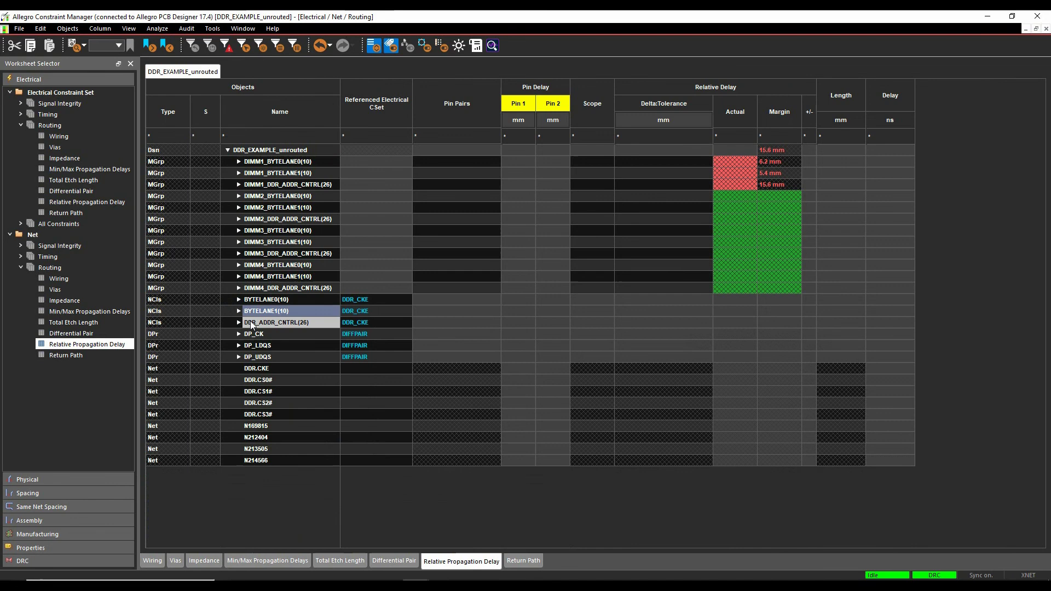